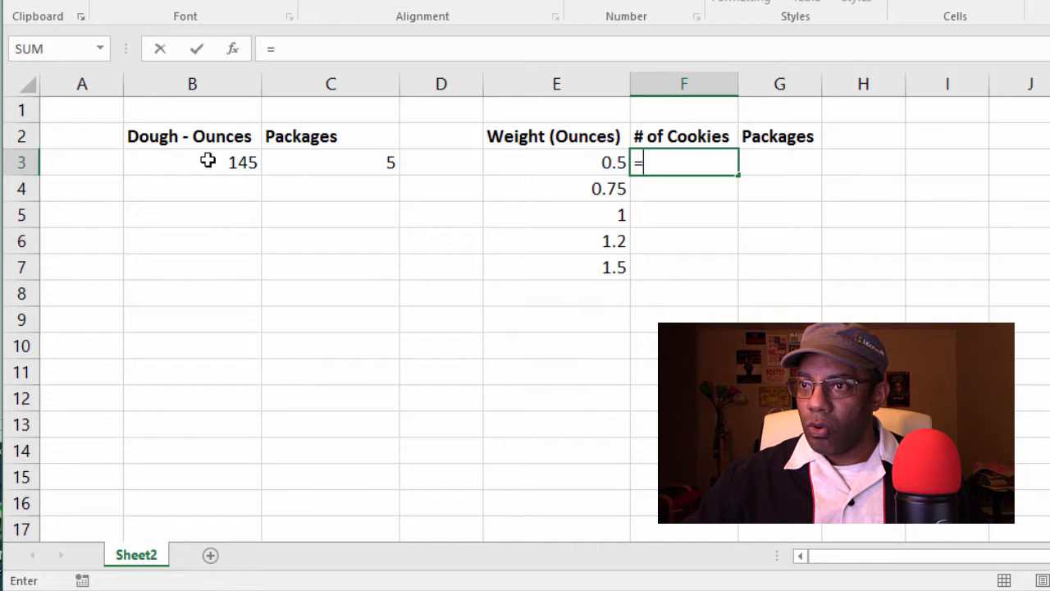
- Complete the formula =B3/E3 in F3 to divide the dough ounces by the cookie weight
{"action": "left_click", "coordinate": [207, 161]}
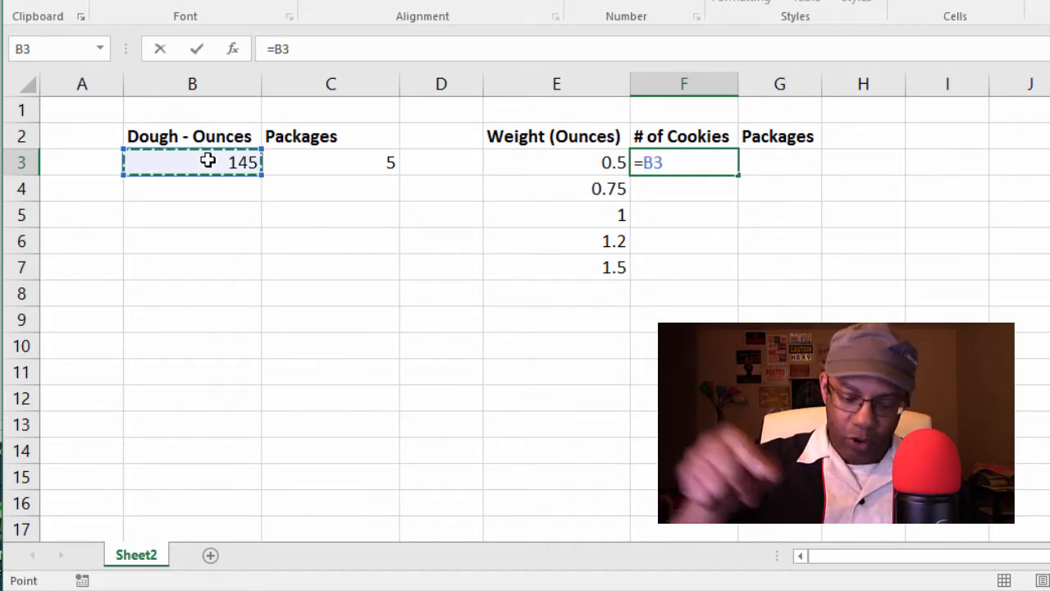
{"action": "type", "text": "/"}
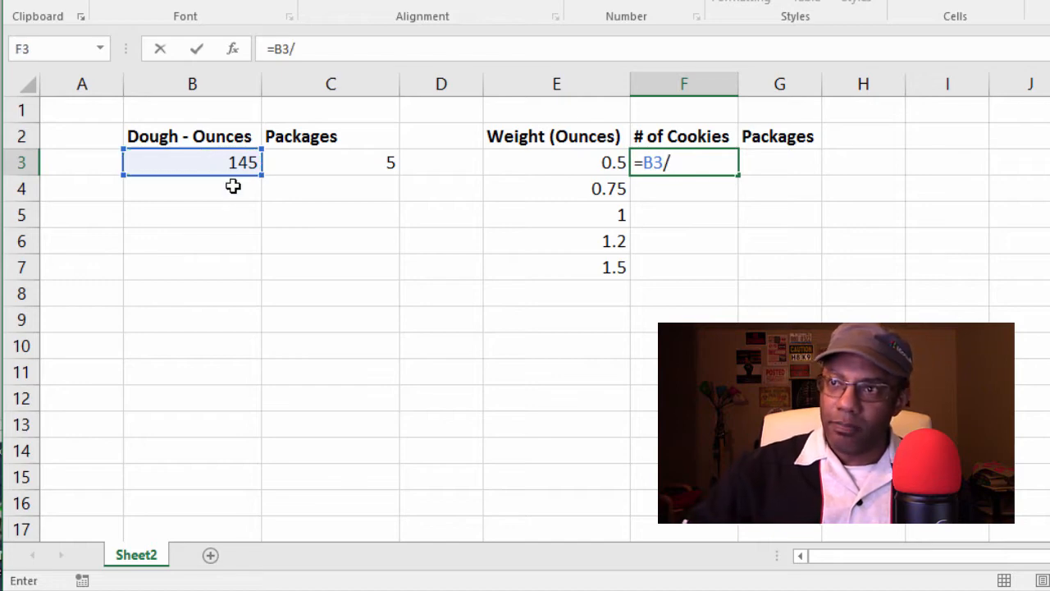
{"action": "left_click", "coordinate": [577, 164]}
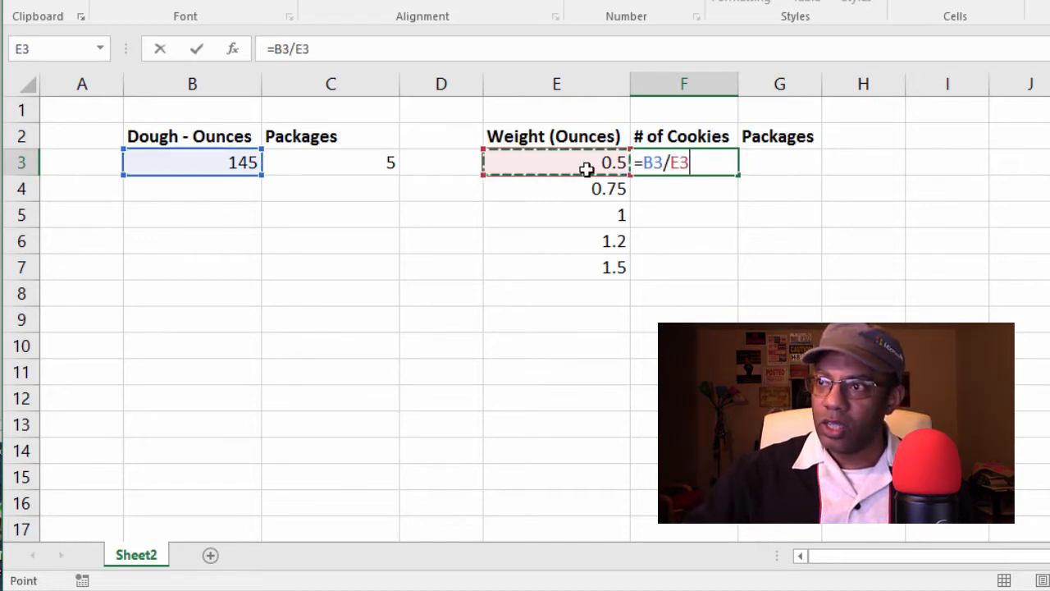
{"action": "key", "text": "Return"}
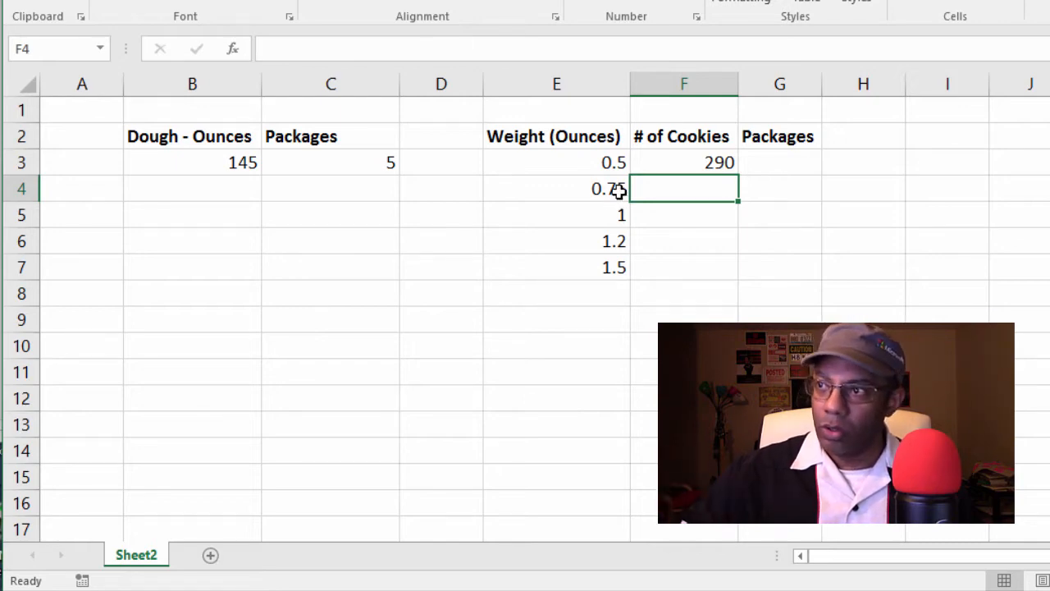
- Try to fill the formula in F3 down through F7 and inspect the references in F3
{"action": "left_click", "coordinate": [666, 165]}
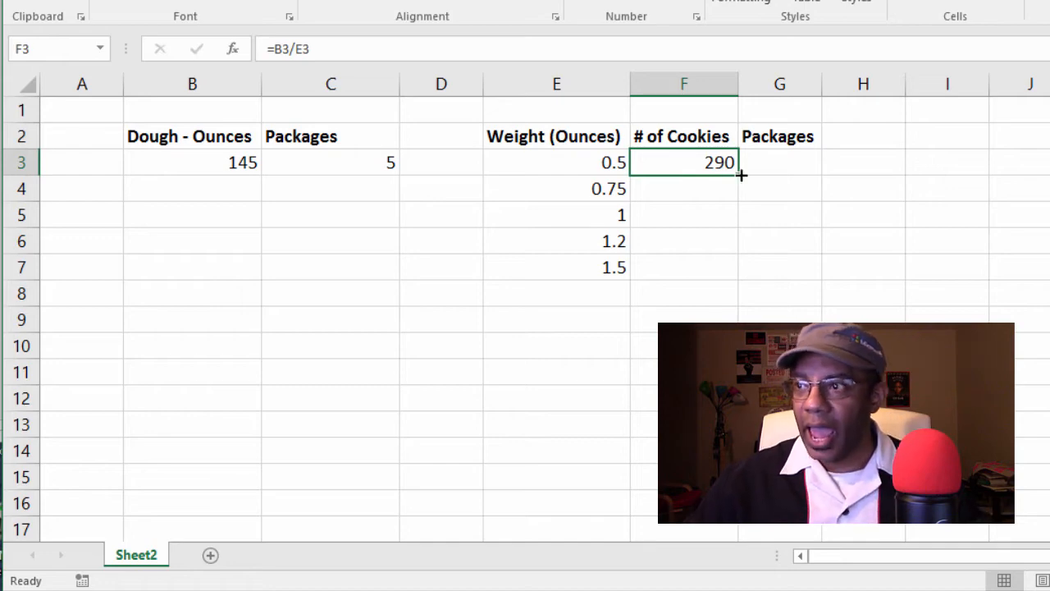
{"action": "left_click_drag", "start_coordinate": [740, 175], "coordinate": [703, 276]}
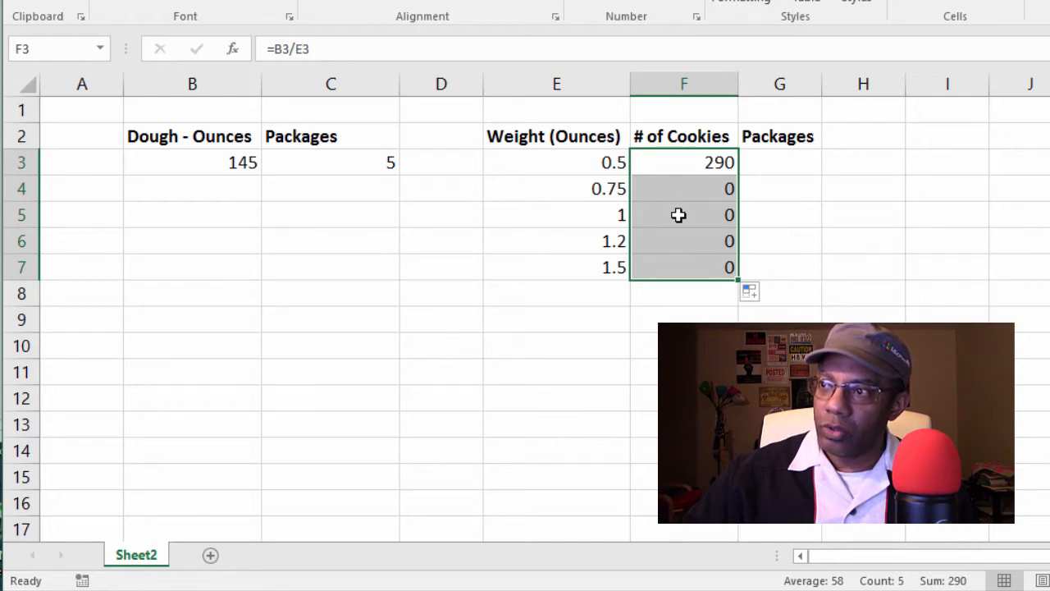
{"action": "left_click", "coordinate": [697, 164]}
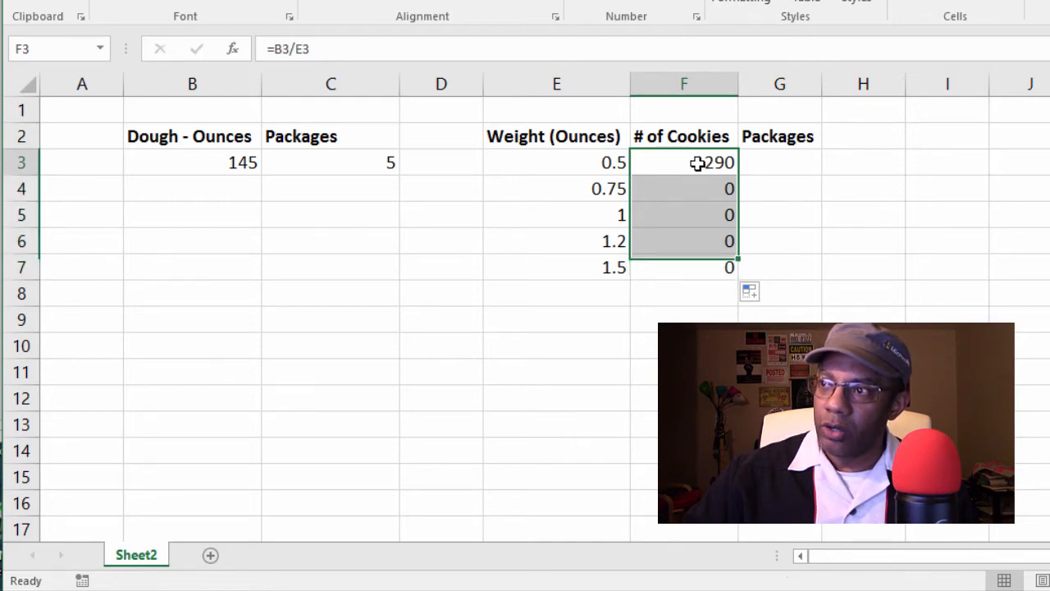
{"action": "left_click", "coordinate": [298, 46]}
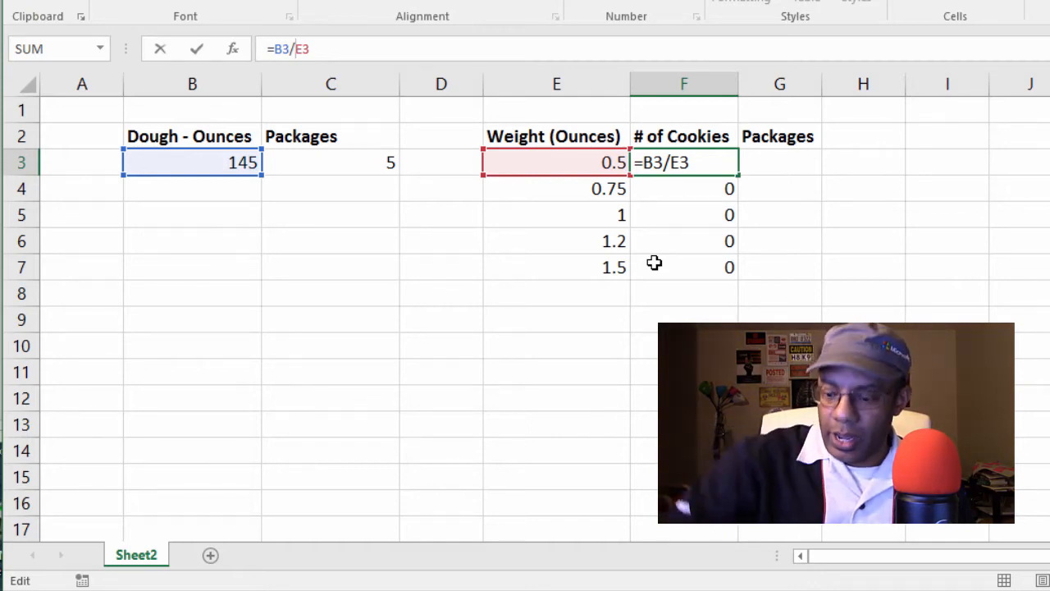
{"action": "key", "text": "ctrl+Return"}
{"action": "key", "text": "Return"}
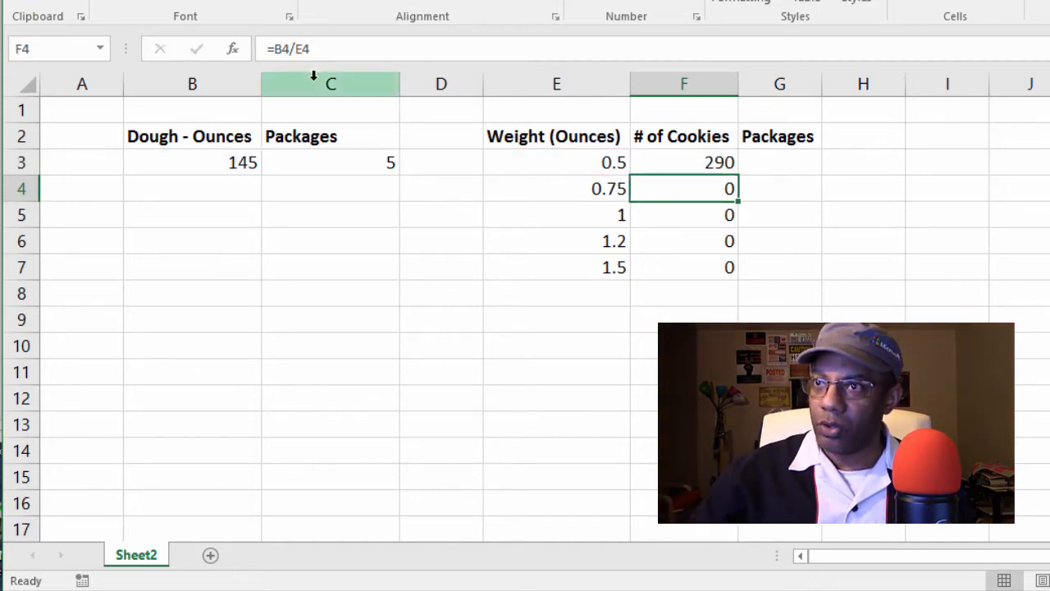
- Inspect the copied references in F4's formula and undo the fill of F4 through F7
{"action": "left_click", "coordinate": [281, 51]}
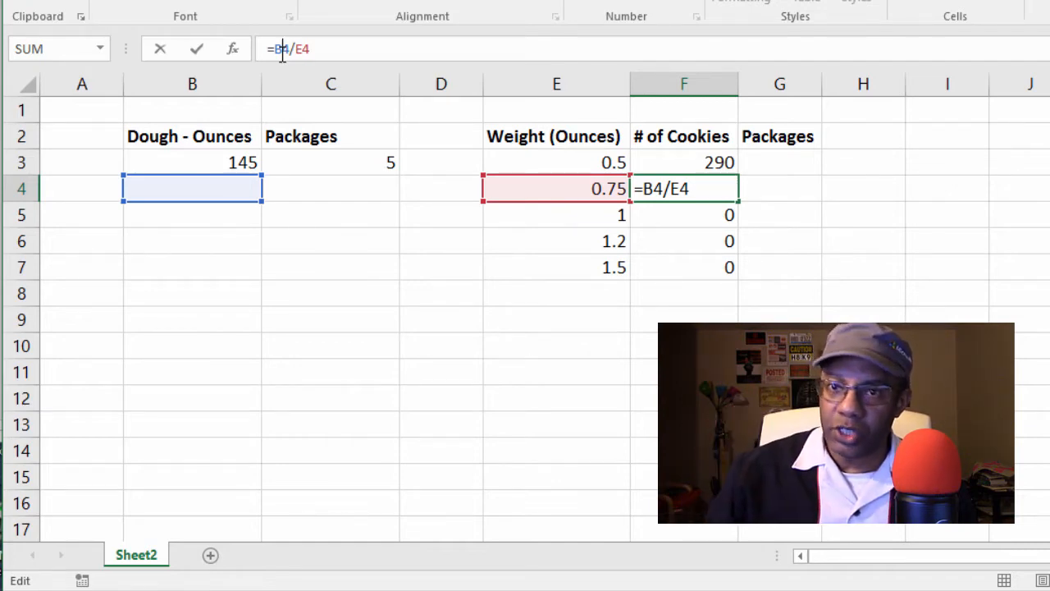
{"action": "key", "text": "Return"}
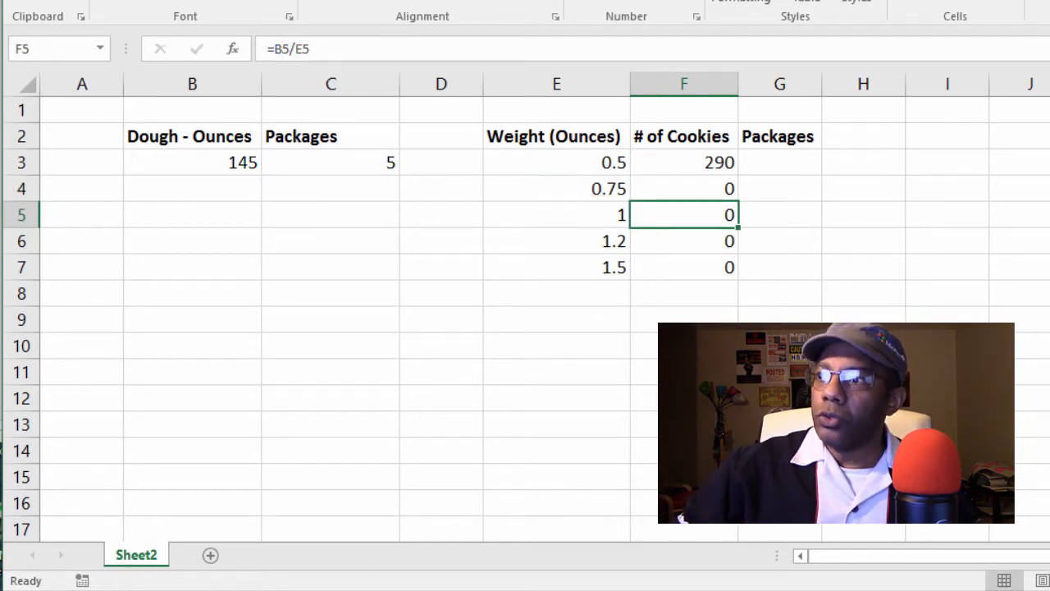
{"action": "key", "text": "Up"}
{"action": "key", "text": "Up"}
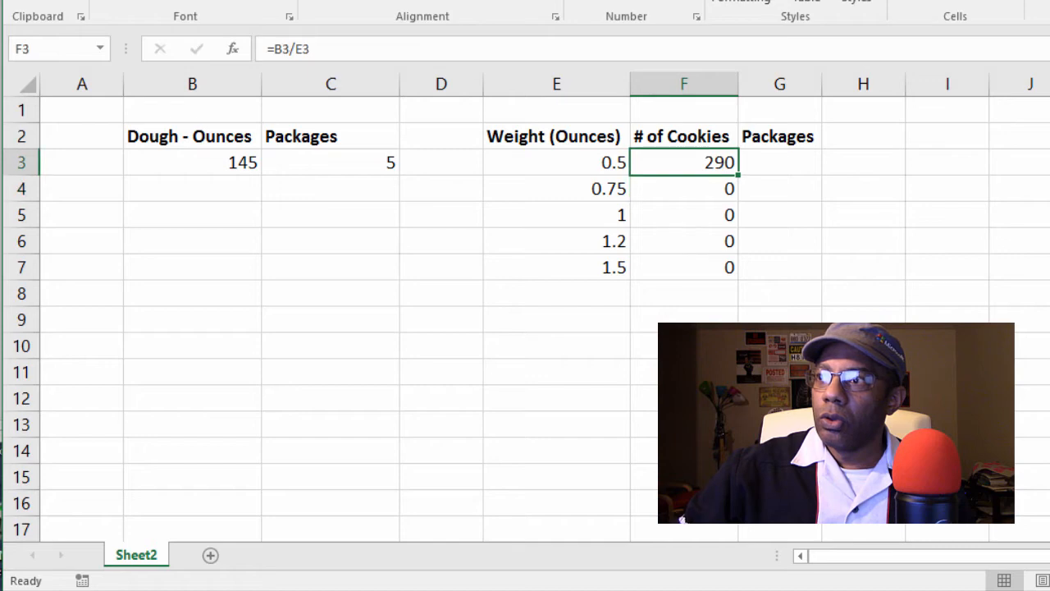
{"action": "key", "text": "ctrl+z"}
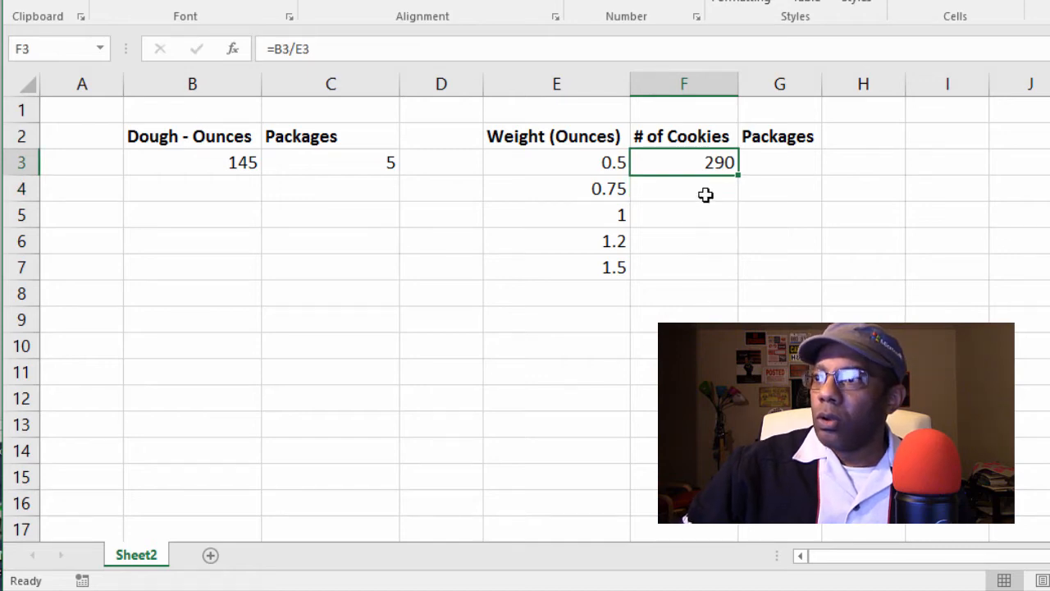
- Make the dough reference in F3 absolute so the formula reads =$B$3/E3
{"action": "left_click", "coordinate": [217, 162]}
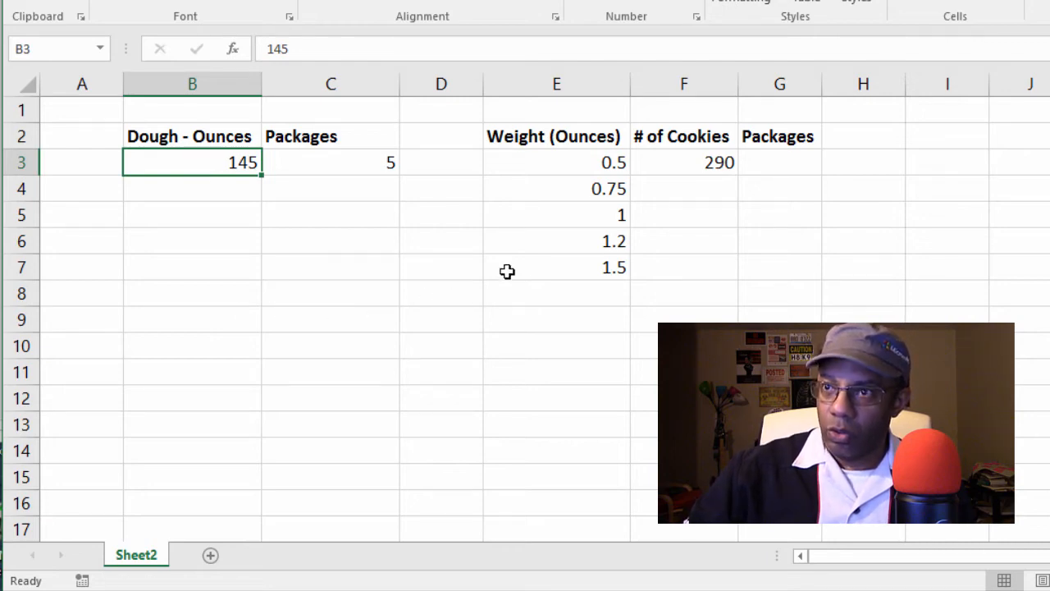
{"action": "left_click", "coordinate": [653, 162]}
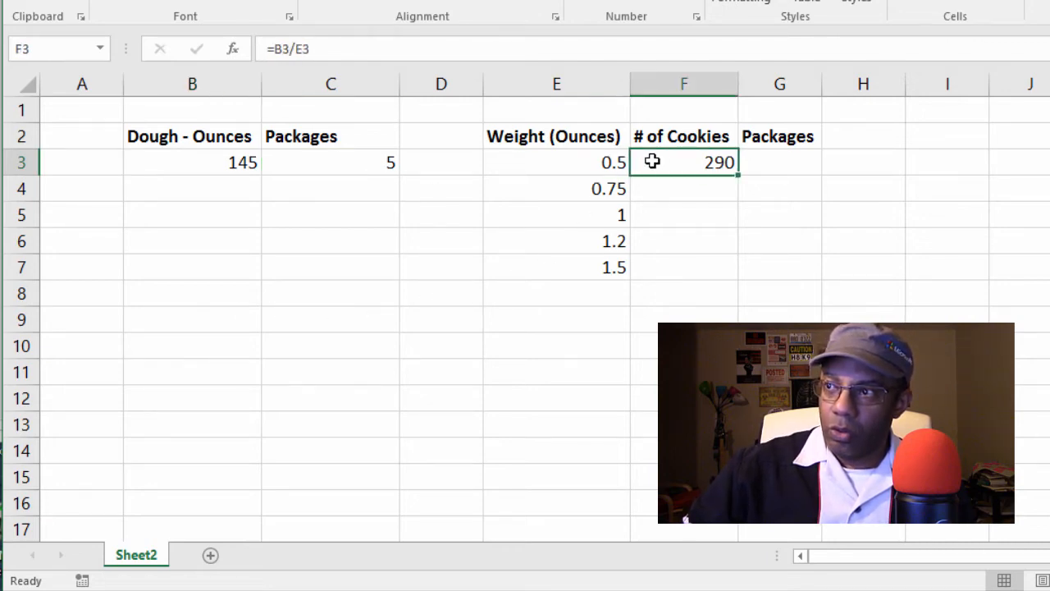
{"action": "left_click", "coordinate": [280, 50]}
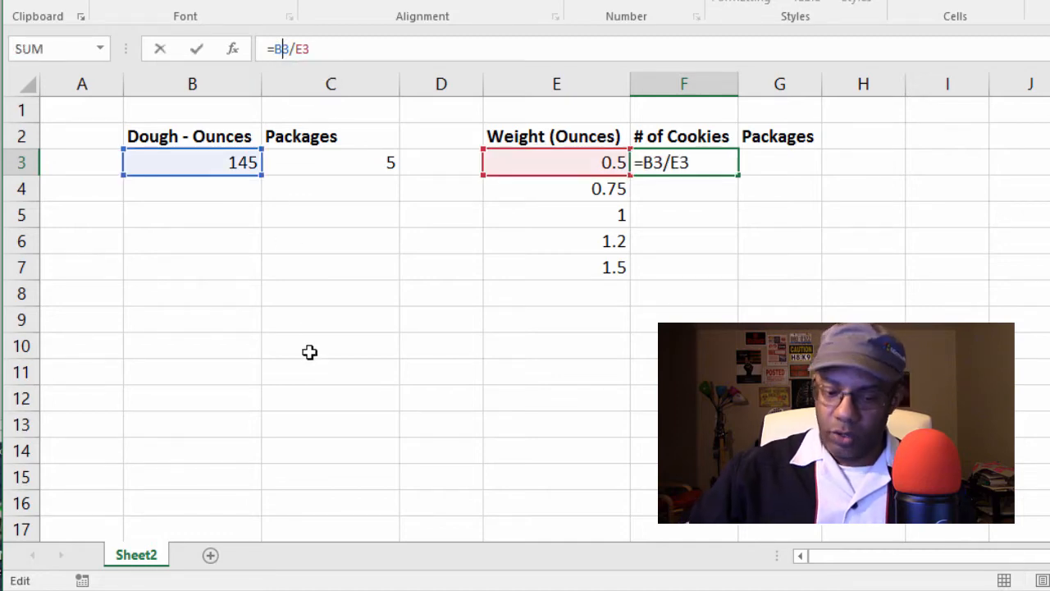
{"action": "key", "text": "F4"}
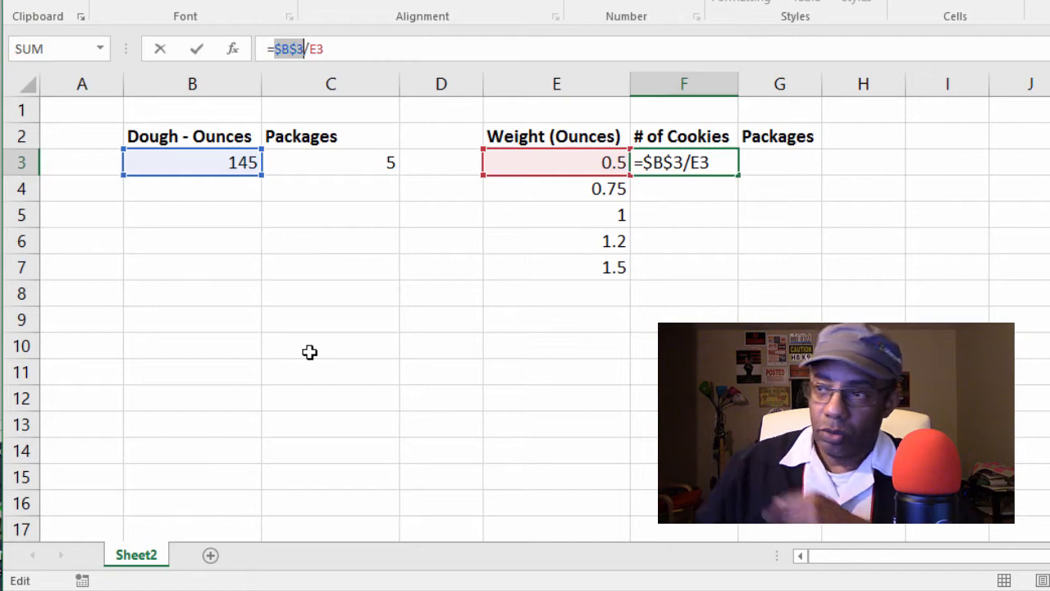
{"action": "key", "text": "Return"}
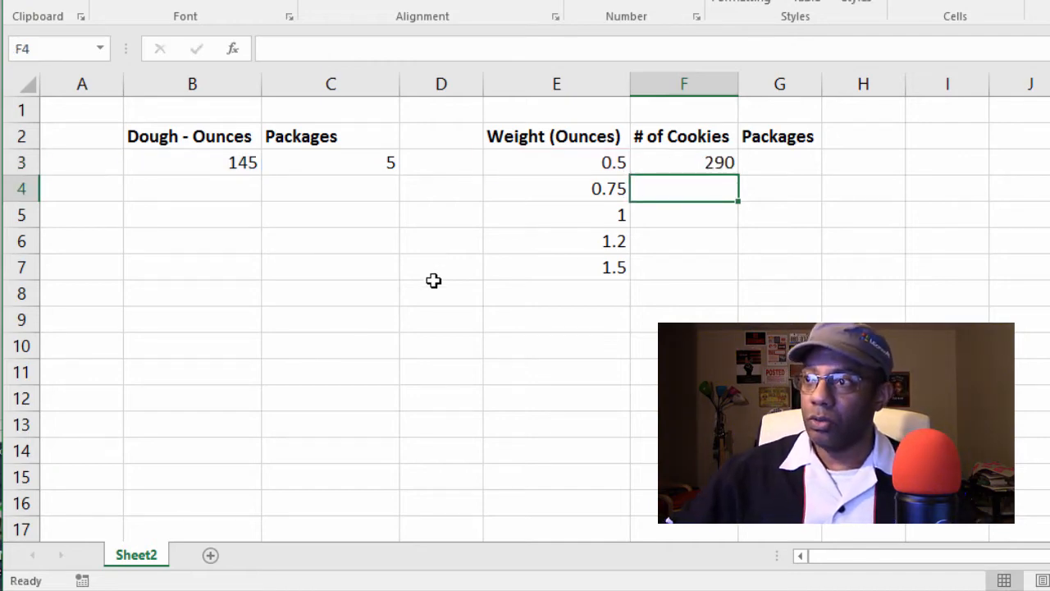
- Fill the formula from F3 down through F7 and check the references copied into F4 and F6
{"action": "left_click", "coordinate": [640, 167]}
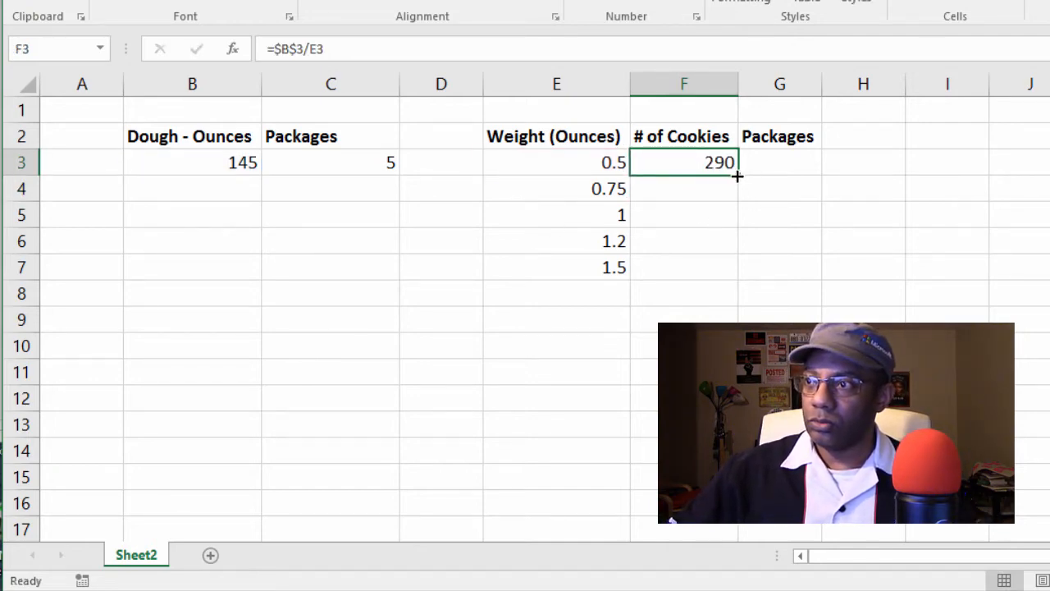
{"action": "left_click_drag", "start_coordinate": [738, 177], "coordinate": [733, 281]}
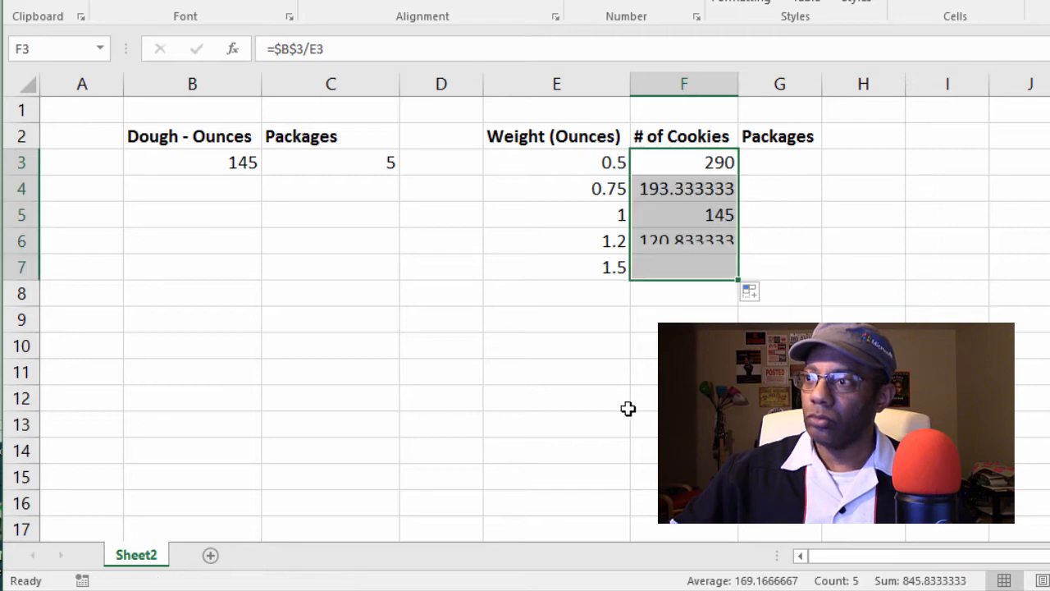
{"action": "left_click", "coordinate": [693, 188]}
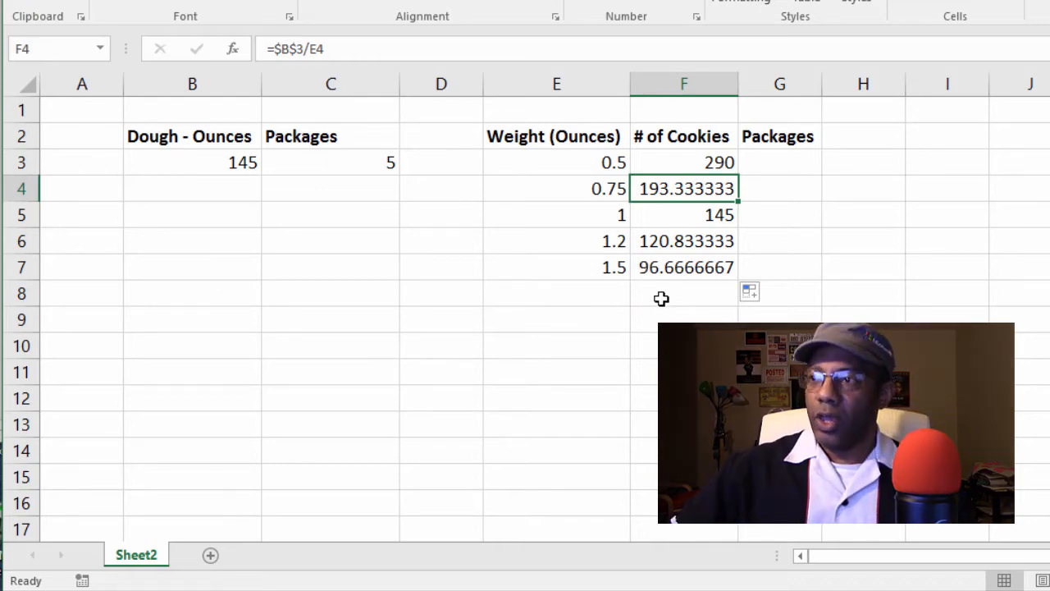
{"action": "left_click", "coordinate": [675, 236]}
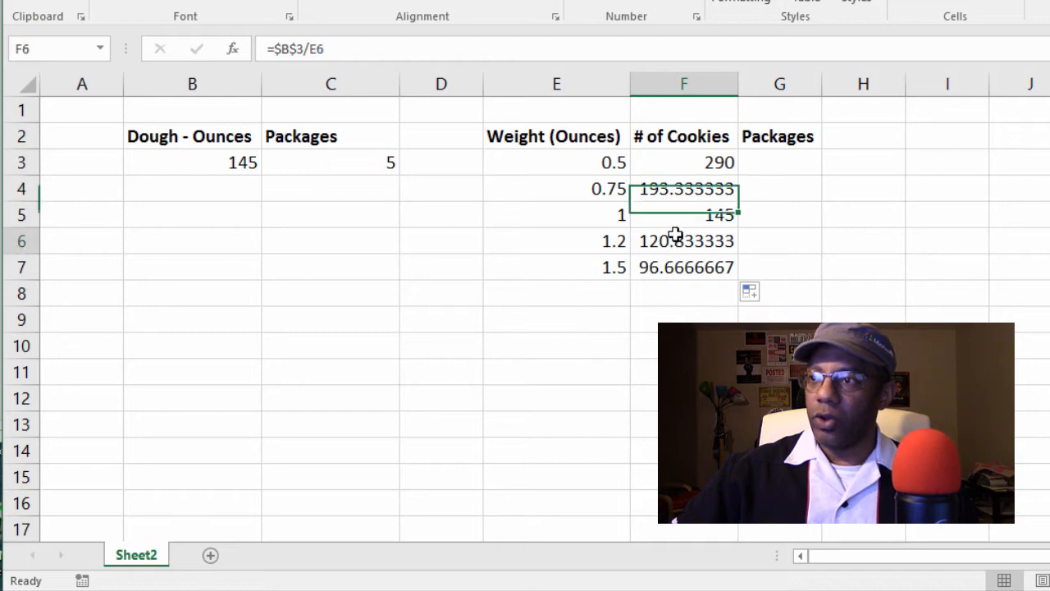
{"action": "left_click", "coordinate": [308, 47]}
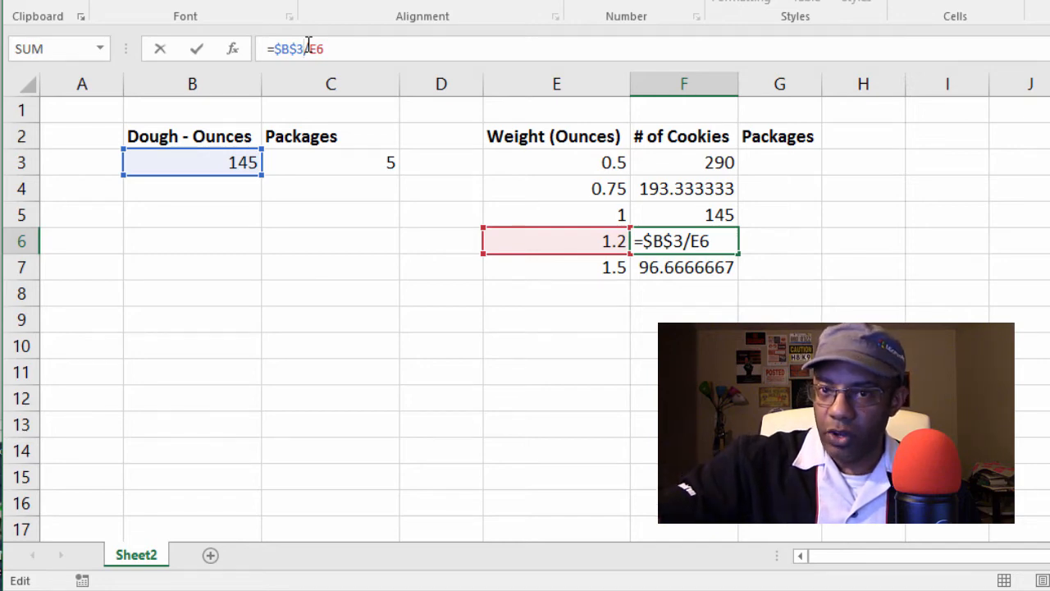
{"action": "key", "text": "Return"}
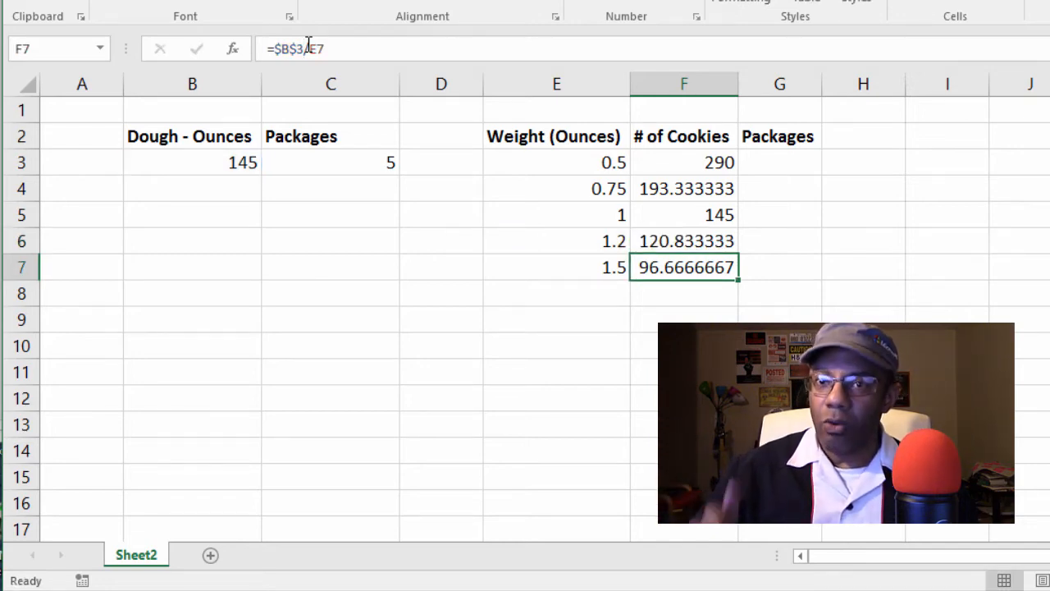
- Set the dough amount in B3 to 130 ounces
{"action": "left_click", "coordinate": [204, 164]}
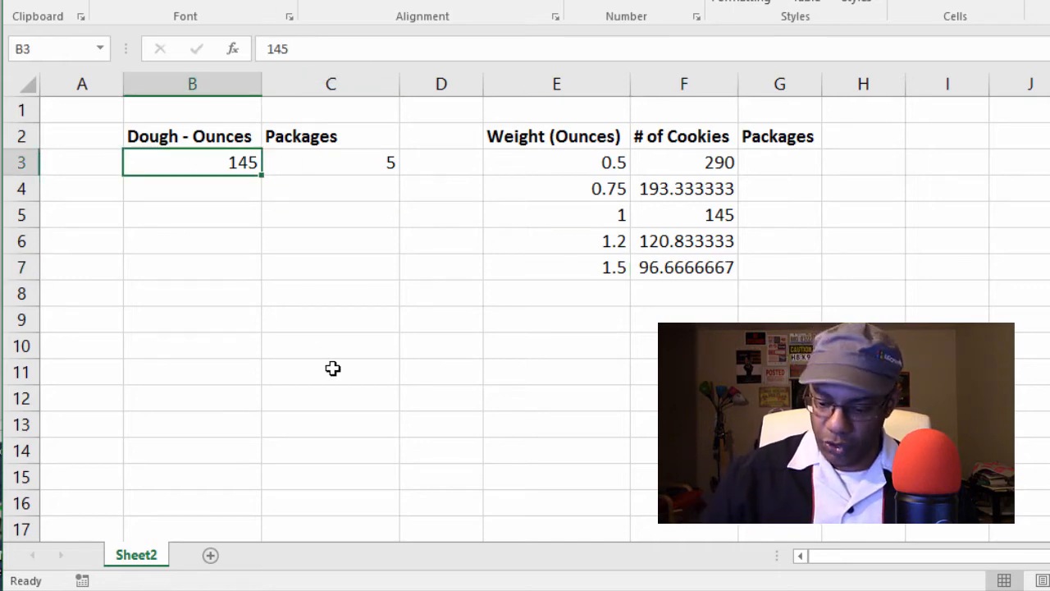
{"action": "type", "text": "130"}
{"action": "key", "text": "Return"}
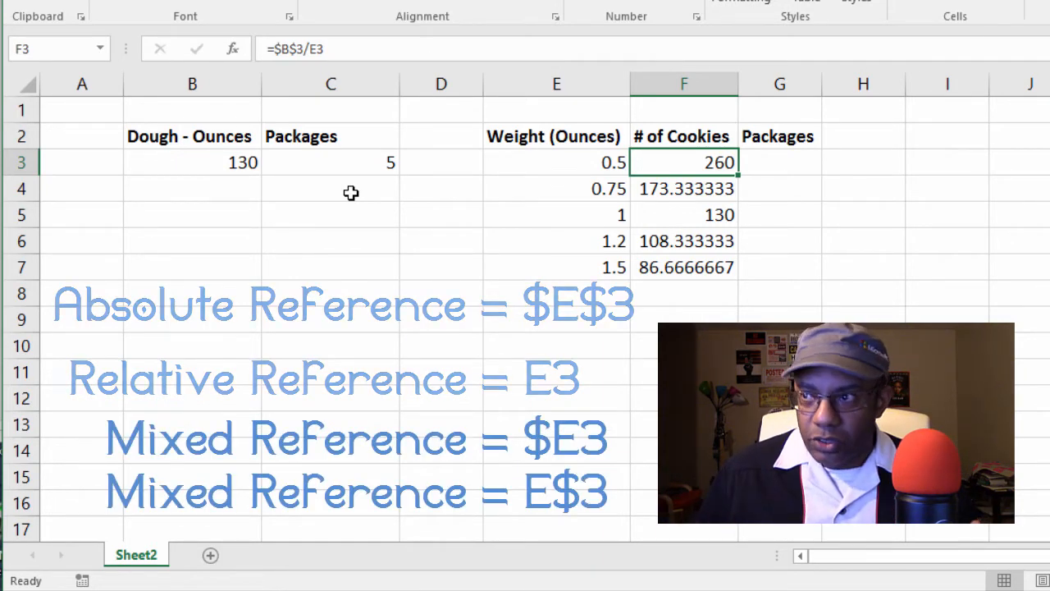
{"action": "left_click", "coordinate": [478, 231]}
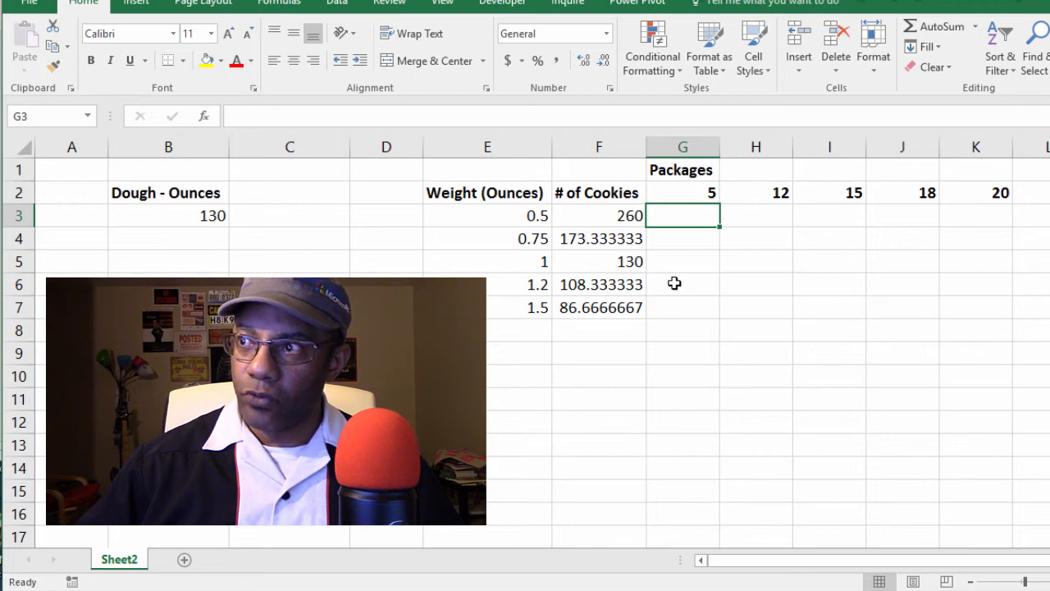
- Enter the formula =F3/G2 in G3 to divide the cookie count by the first package size
{"action": "left_click", "coordinate": [596, 219]}
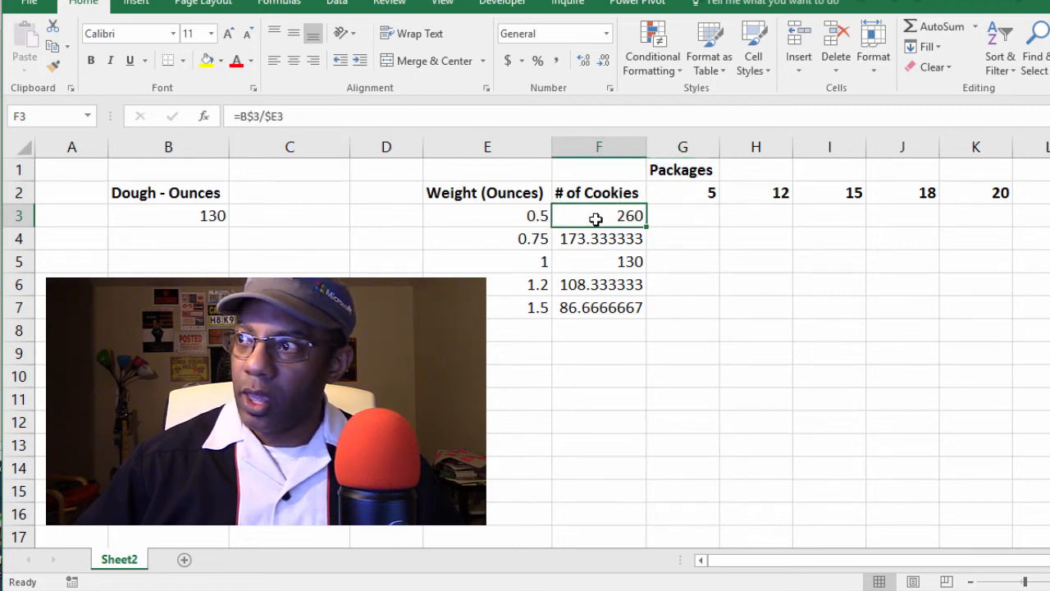
{"action": "left_click", "coordinate": [837, 192]}
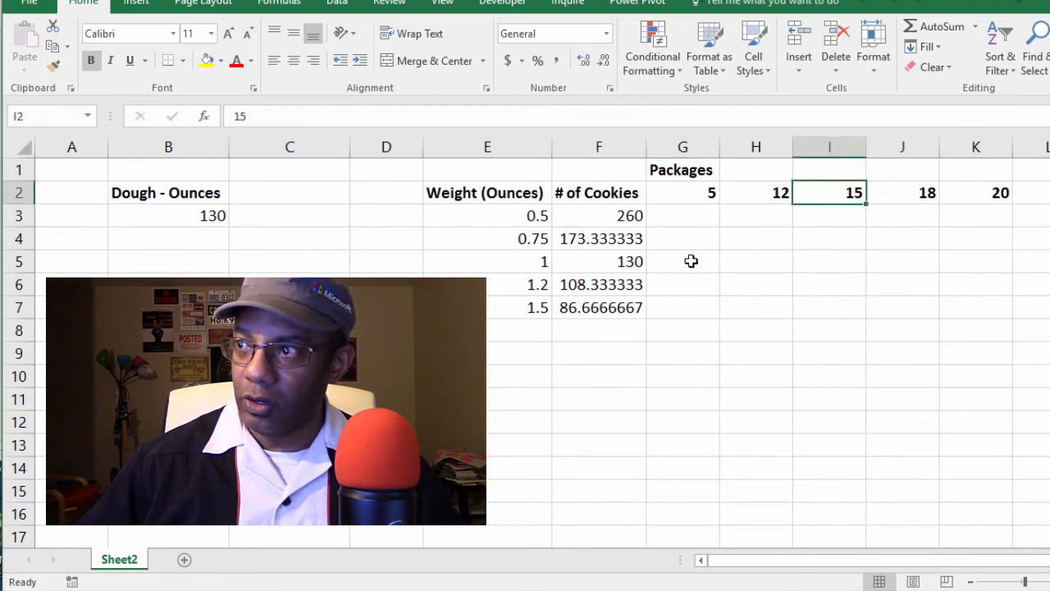
{"action": "left_click", "coordinate": [694, 219]}
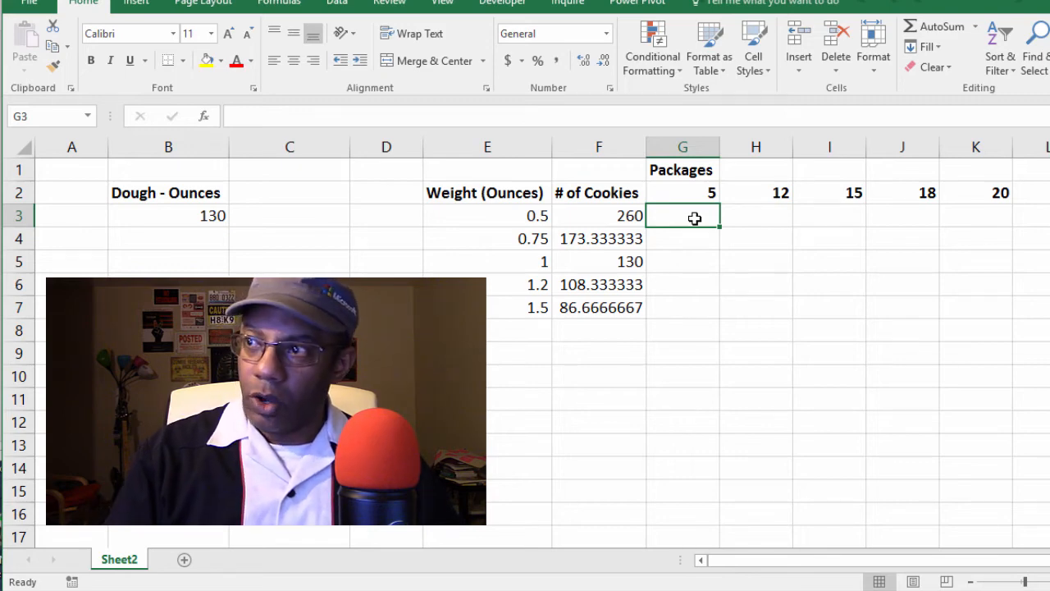
{"action": "type", "text": "="}
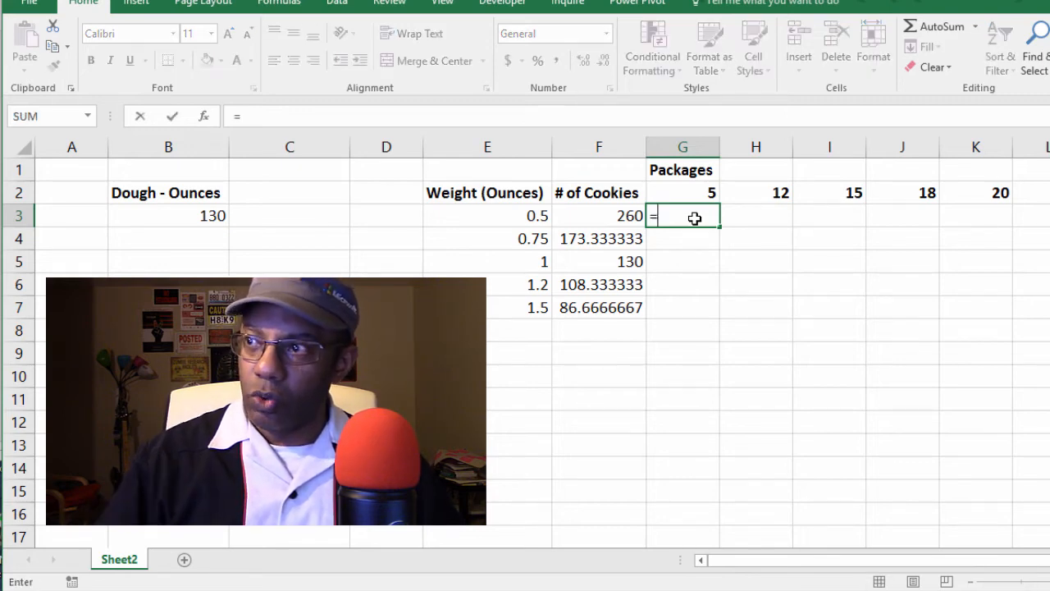
{"action": "left_click", "coordinate": [597, 218]}
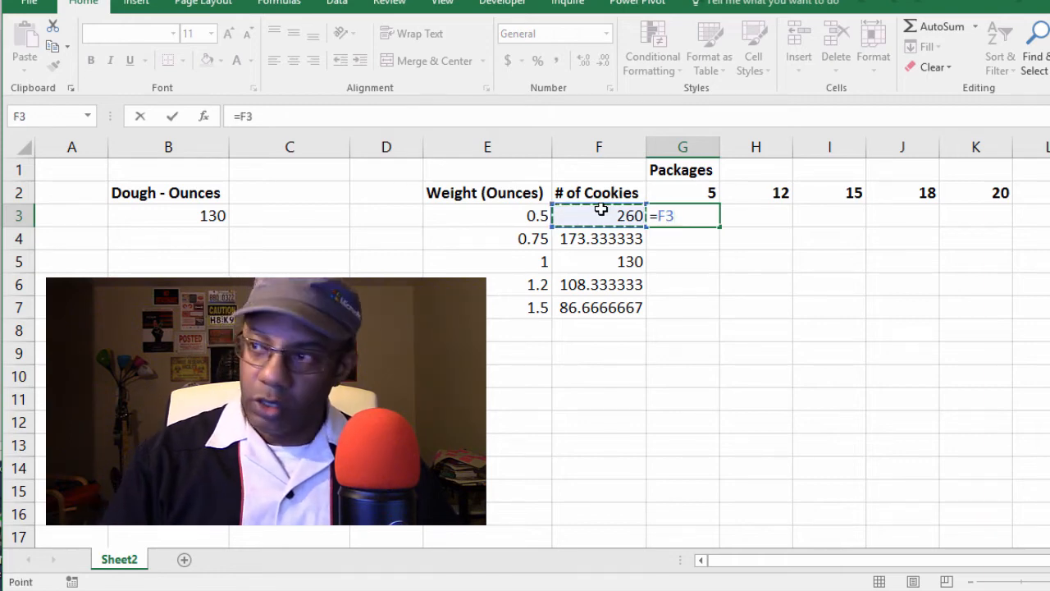
{"action": "type", "text": ","}
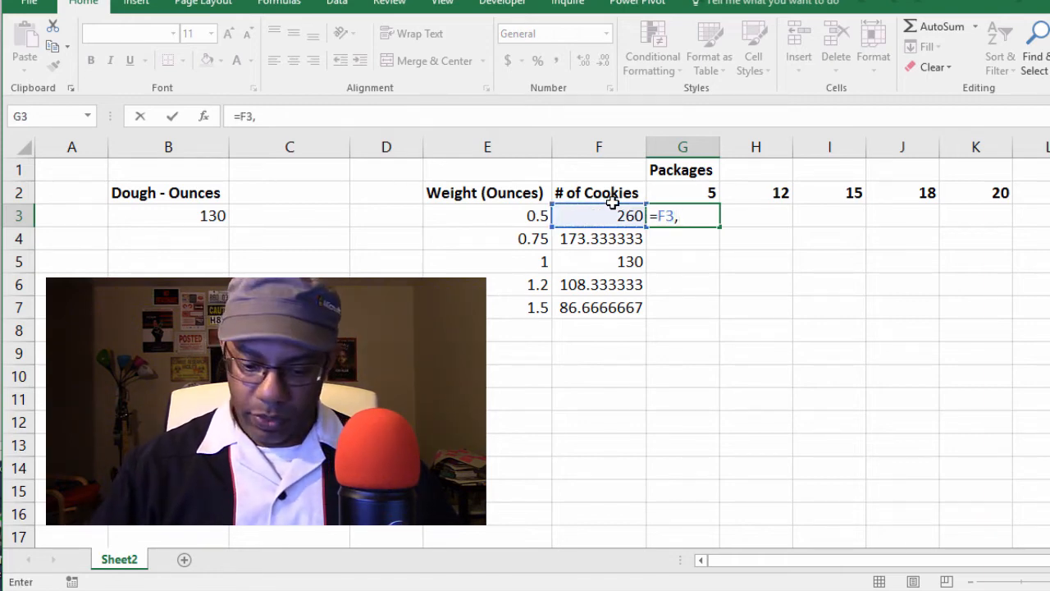
{"action": "key", "text": "BackSpace"}
{"action": "type", "text": "/"}
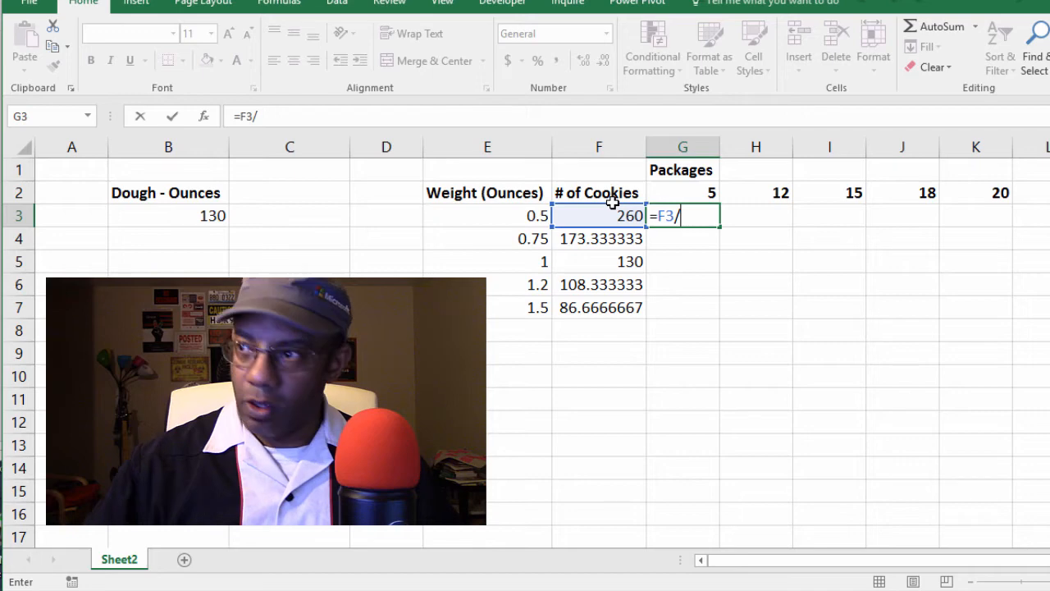
{"action": "left_click", "coordinate": [714, 195]}
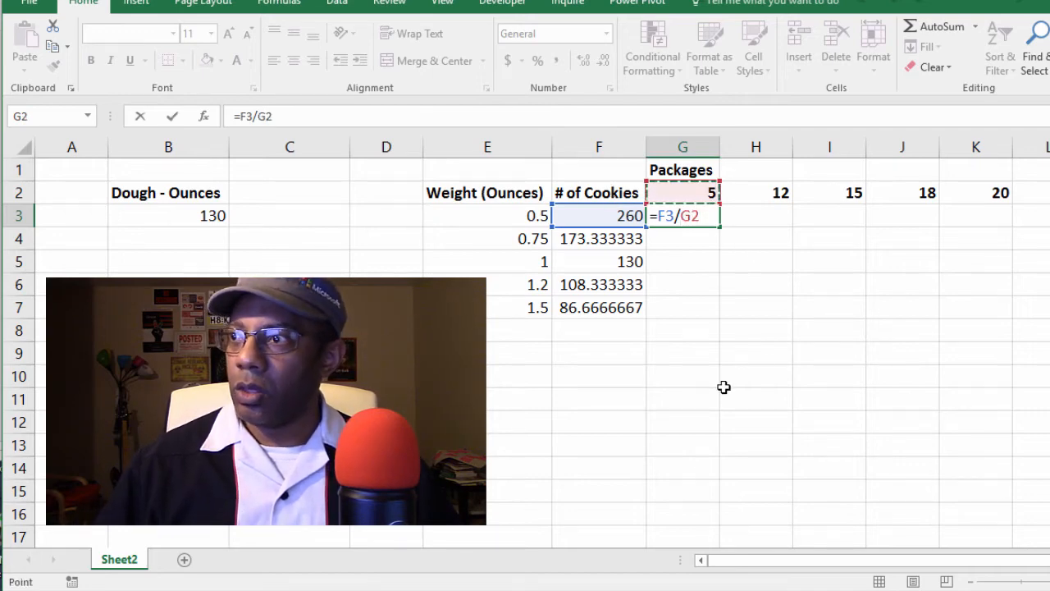
{"action": "key", "text": "Return"}
{"action": "key", "text": "Up"}
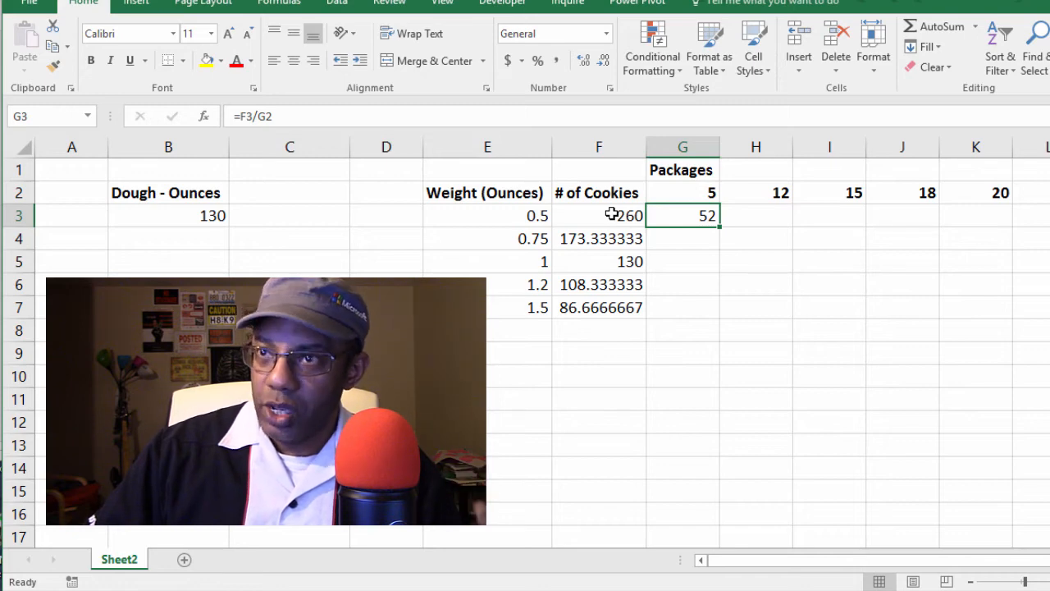
- Lock column F of the cookie-count reference in G3 so the formula reads =$F3/G2
{"action": "left_click", "coordinate": [243, 111]}
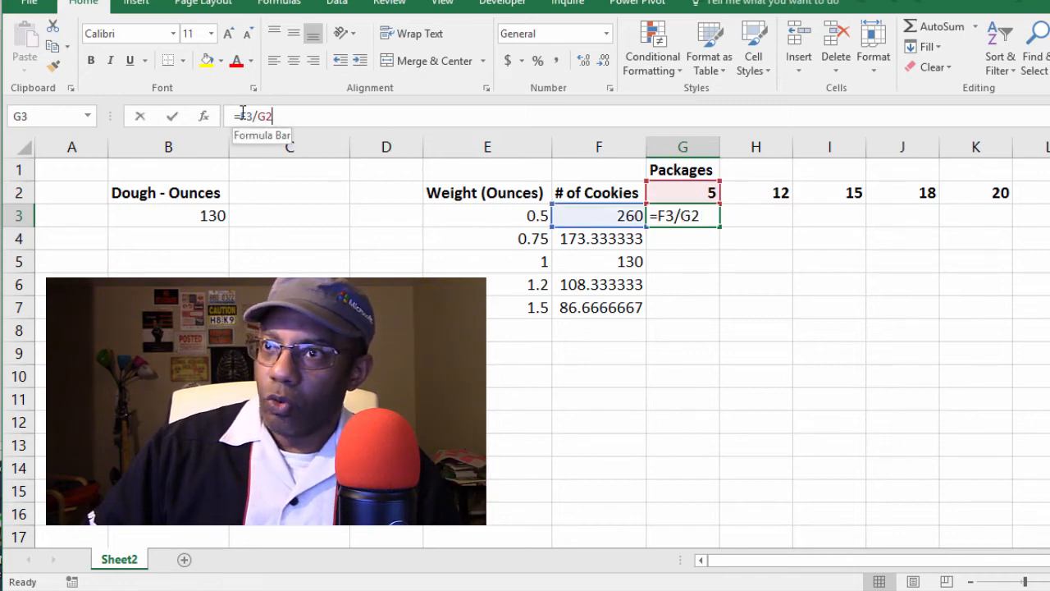
{"action": "type", "text": "$"}
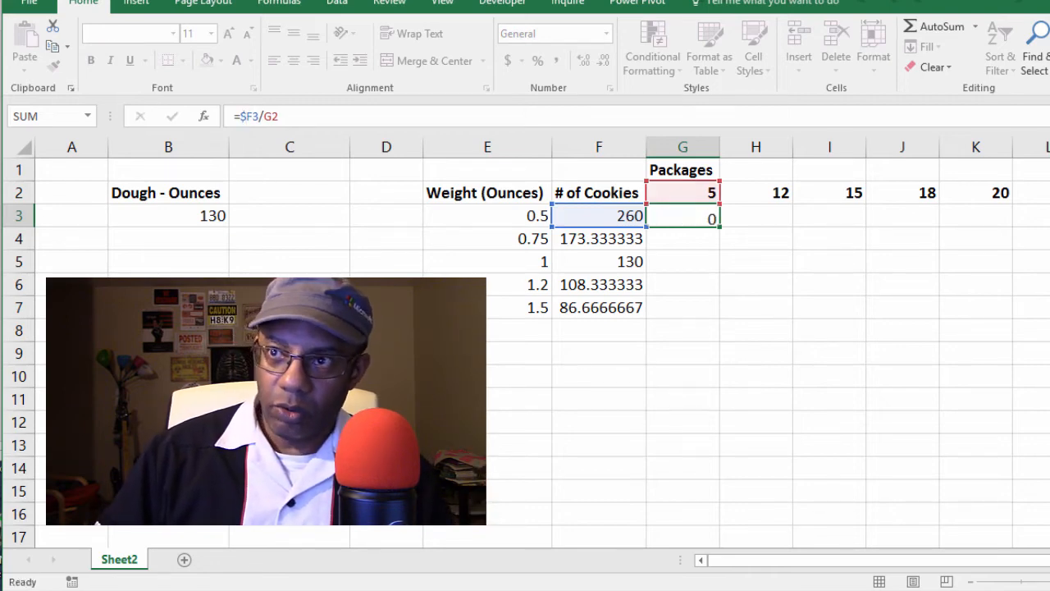
{"action": "key", "text": "Return"}
{"action": "key", "text": "Up"}
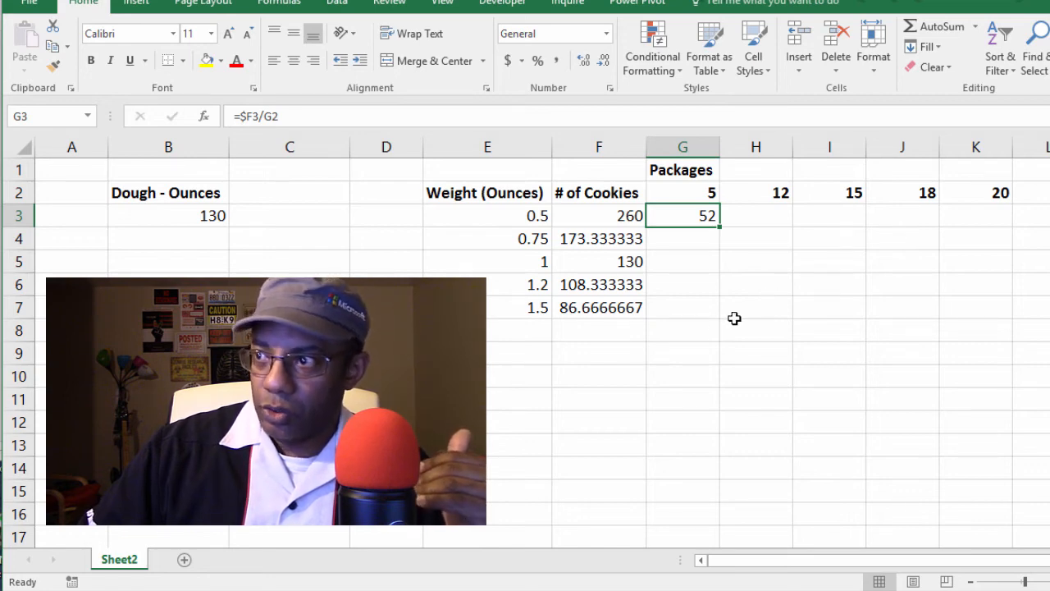
- Lock row 2 of the package-size reference in G3 so the formula reads =$F3/G$2
{"action": "left_click", "coordinate": [273, 116]}
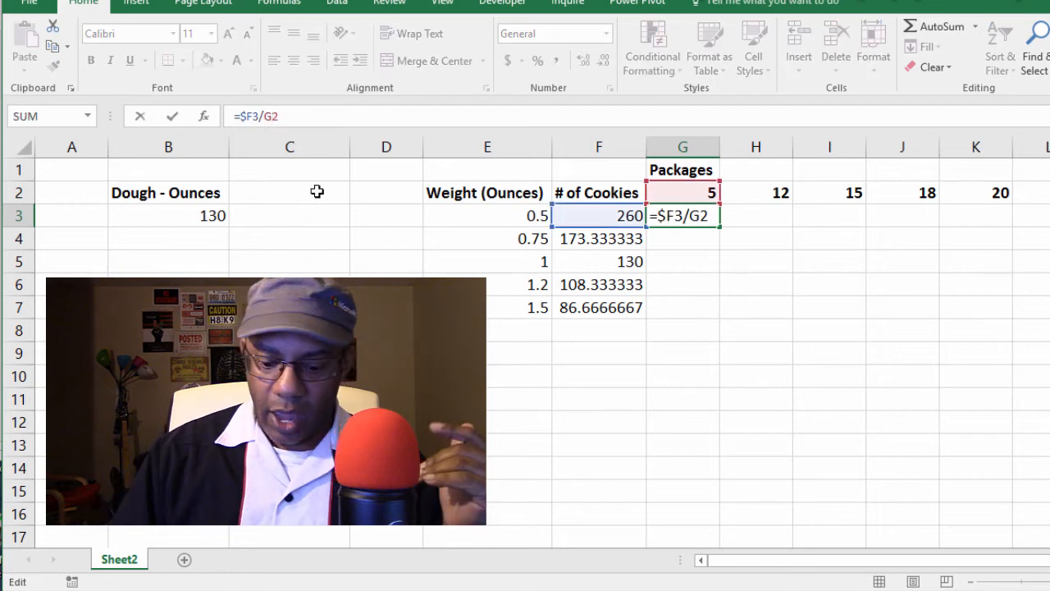
{"action": "type", "text": "$"}
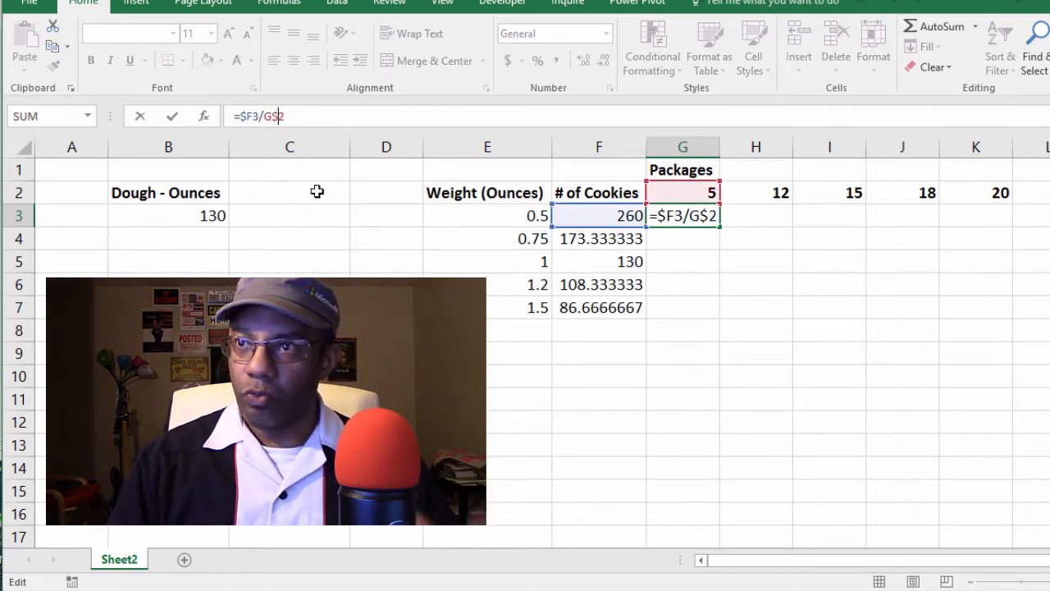
{"action": "key", "text": "Return"}
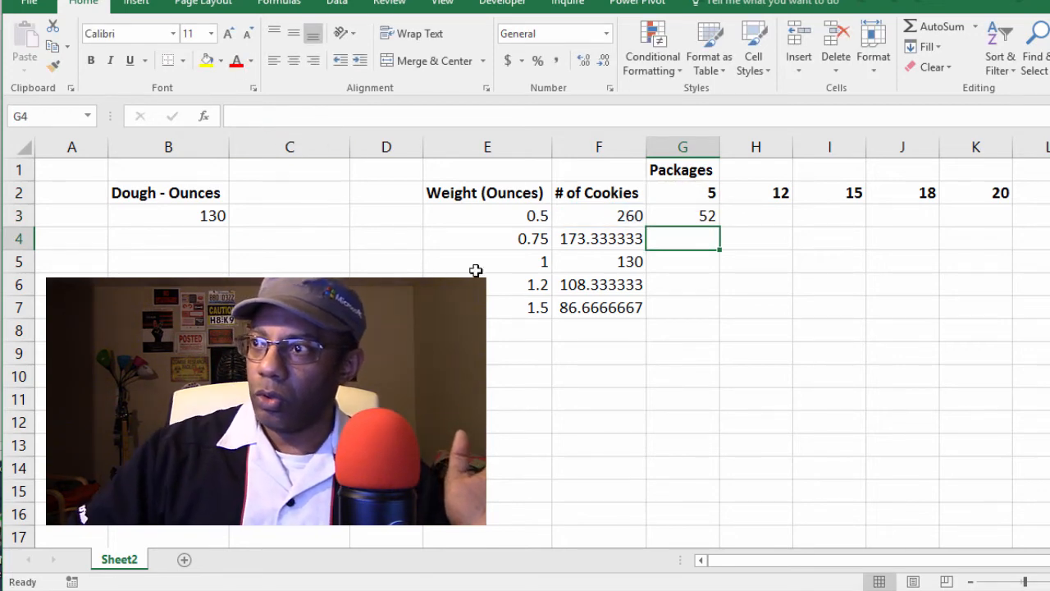
- Fill G3's formula across and down through K7 and check the references copied into I3 and K7
{"action": "left_click", "coordinate": [683, 214]}
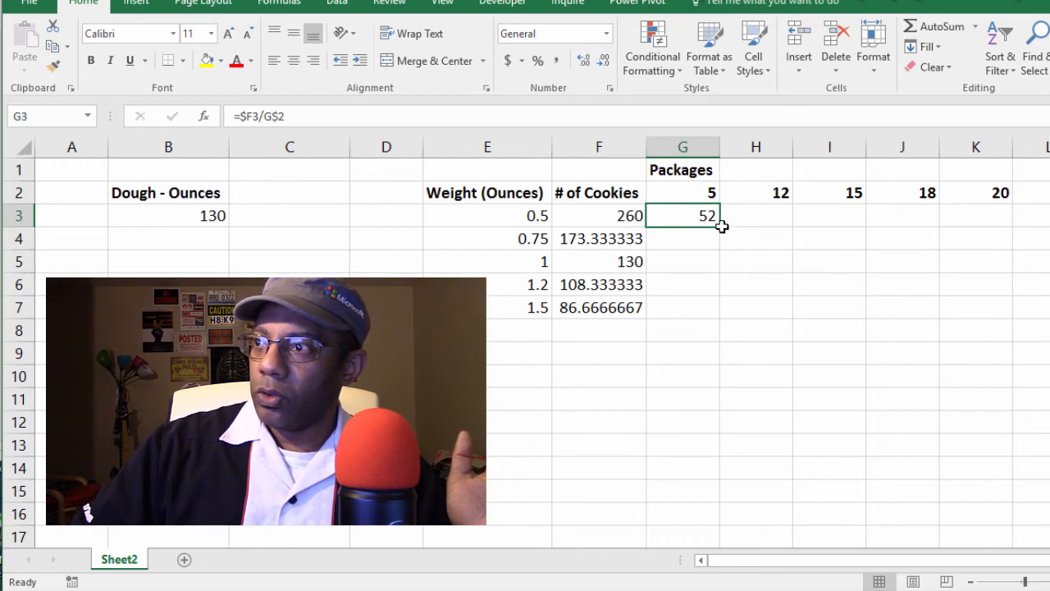
{"action": "left_click_drag", "start_coordinate": [721, 226], "coordinate": [1009, 323]}
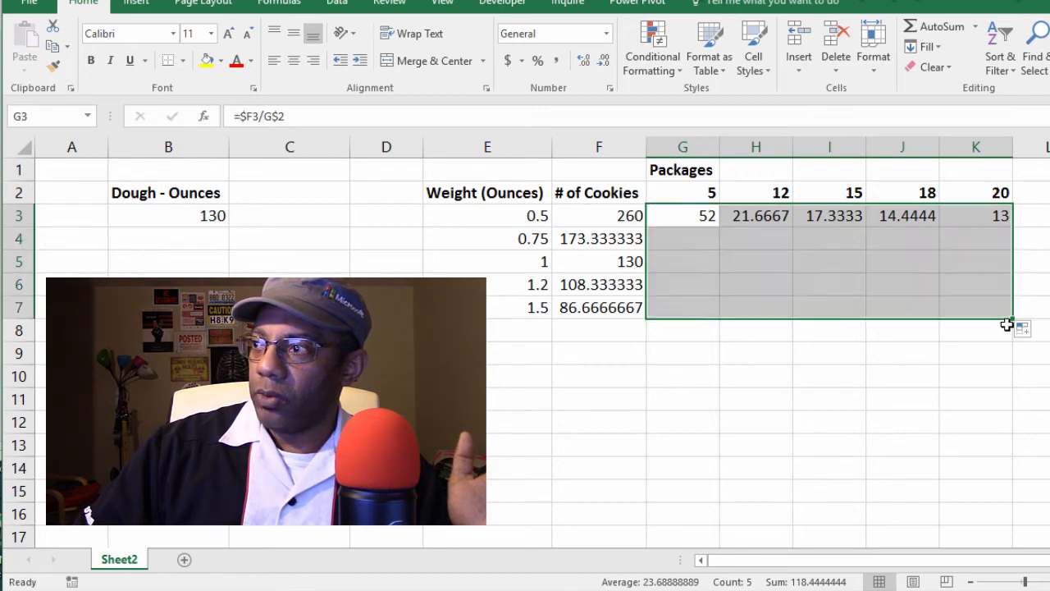
{"action": "left_click", "coordinate": [827, 231]}
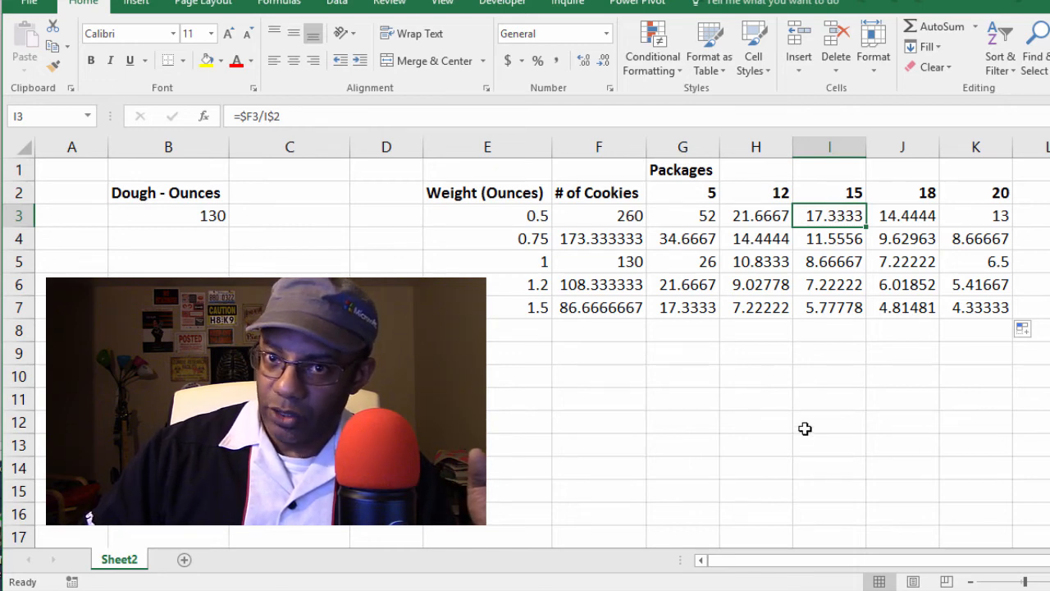
{"action": "key", "text": "ctrl+End"}
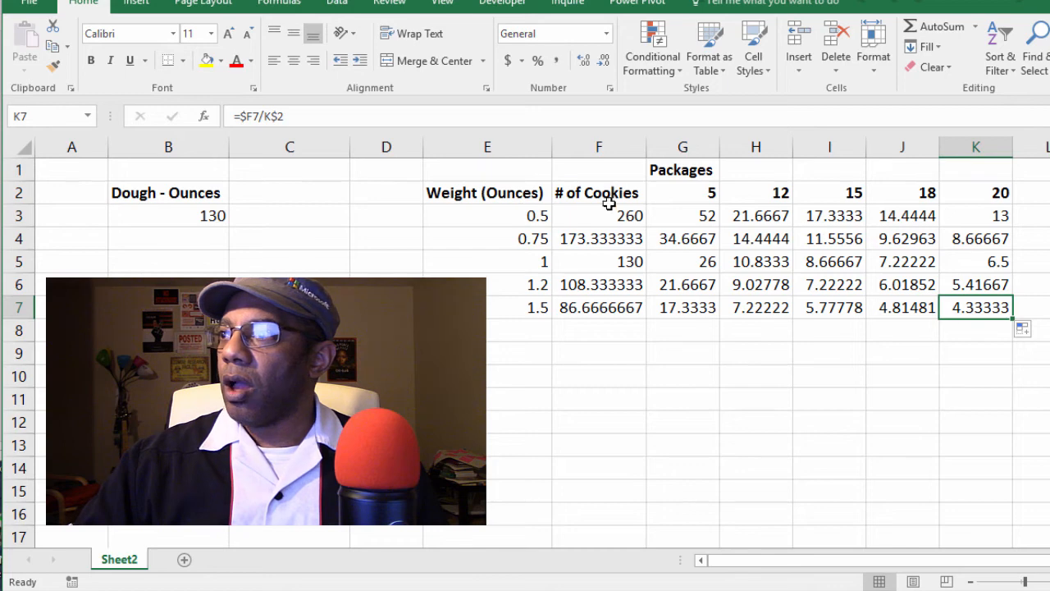
- Set the package size in H2 to 10
{"action": "left_click", "coordinate": [755, 194]}
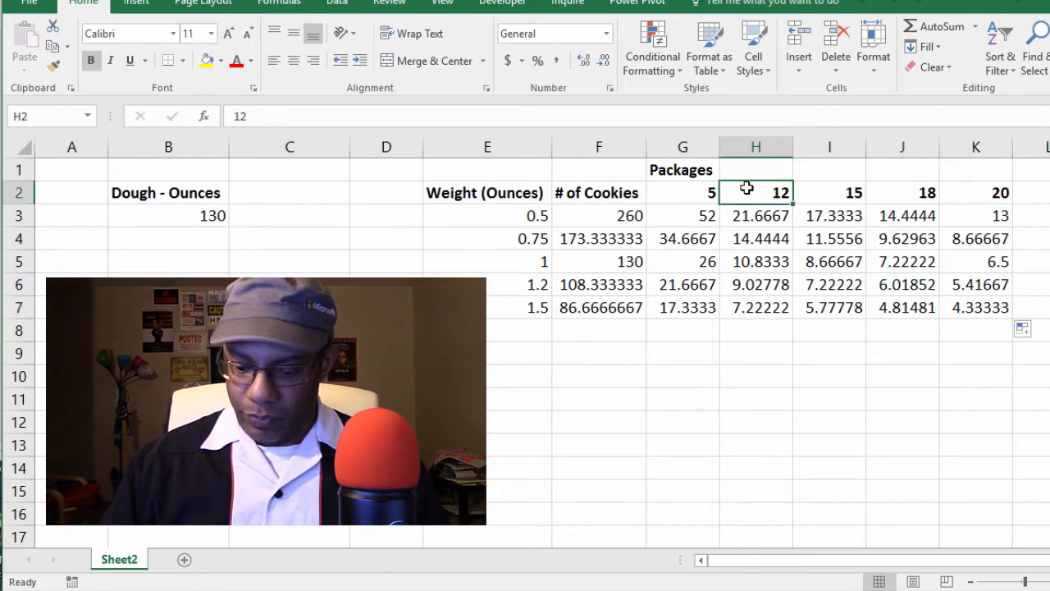
{"action": "type", "text": "10"}
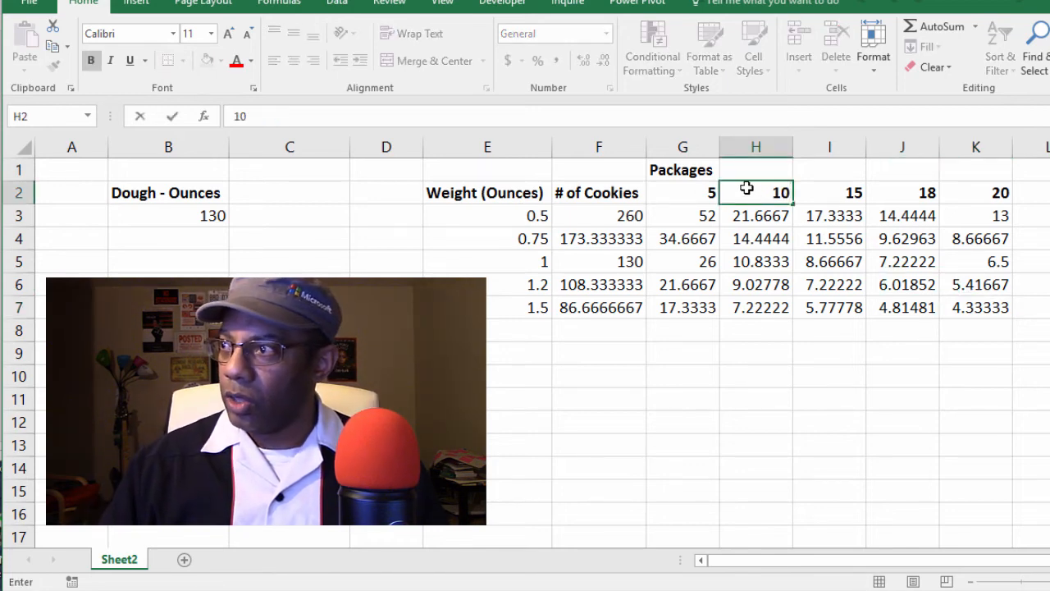
{"action": "key", "text": "Return"}
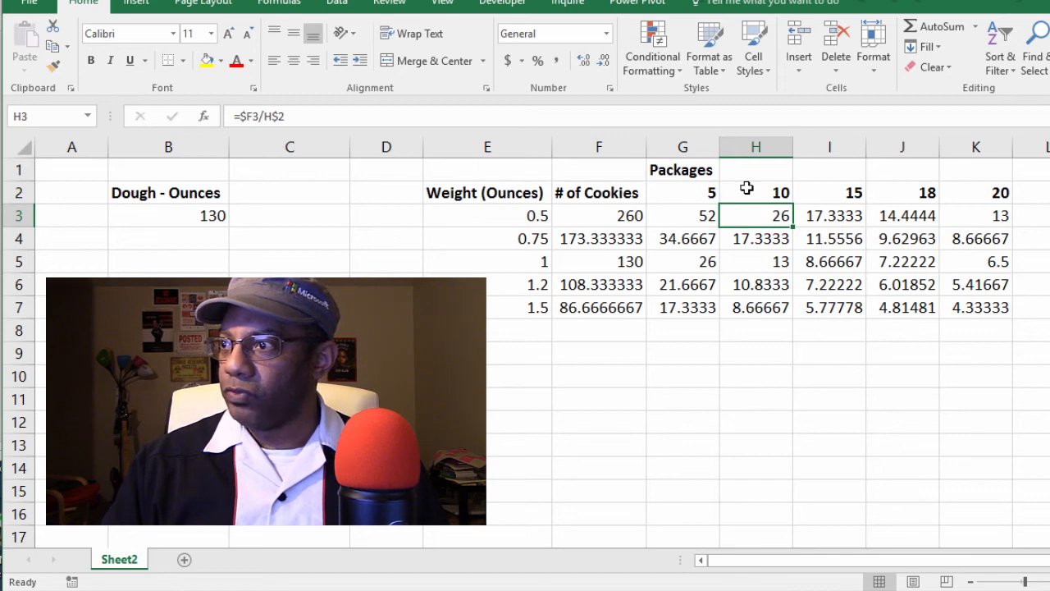
- Set the dough amount in B3 to 200 ounces
{"action": "left_click", "coordinate": [197, 219]}
{"action": "mouse_move", "coordinate": [431, 590]}
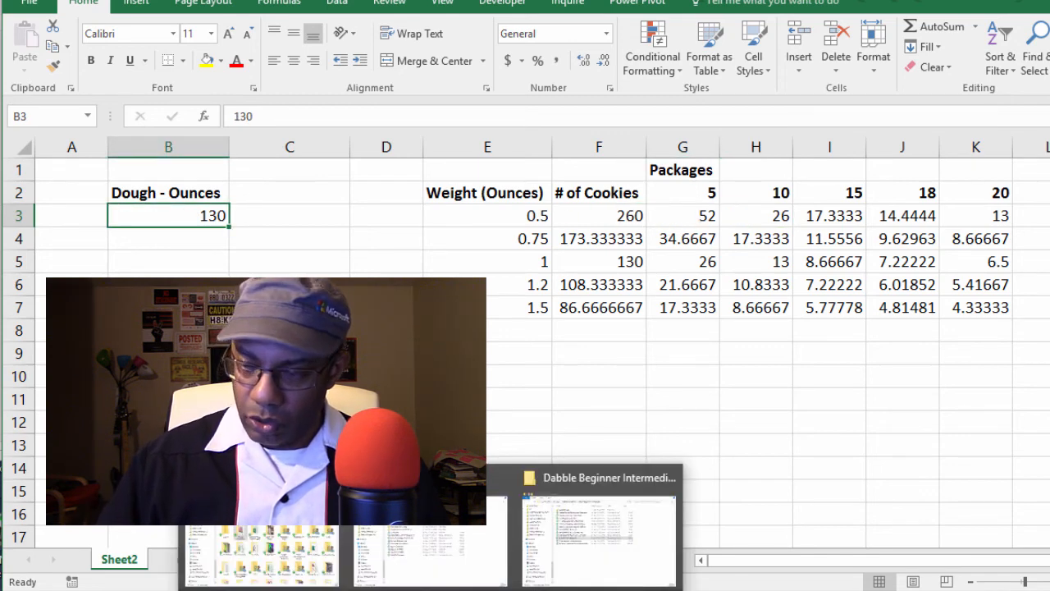
{"action": "type", "text": "200"}
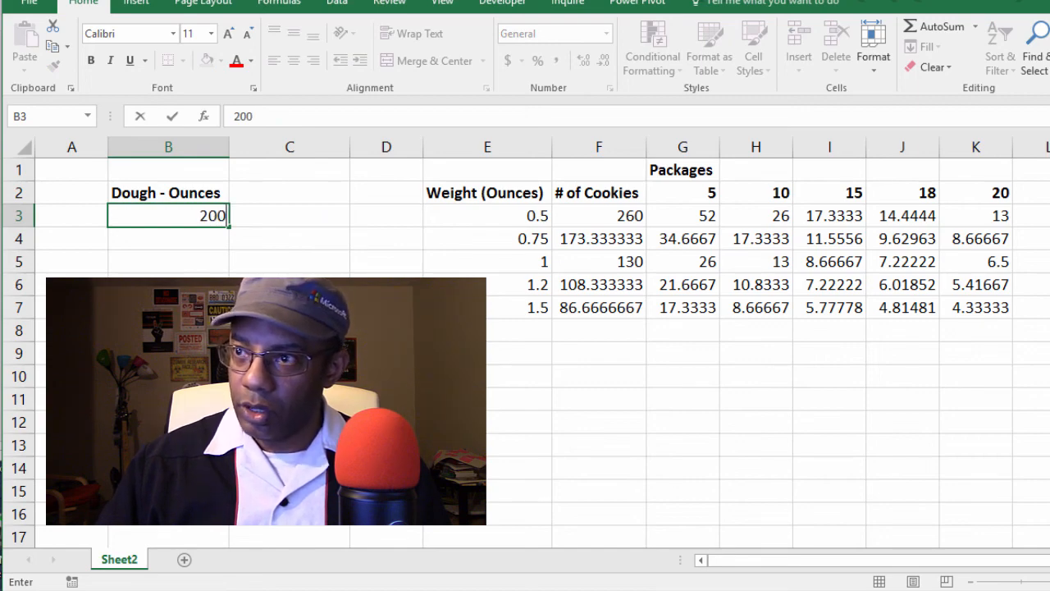
{"action": "key", "text": "Return"}
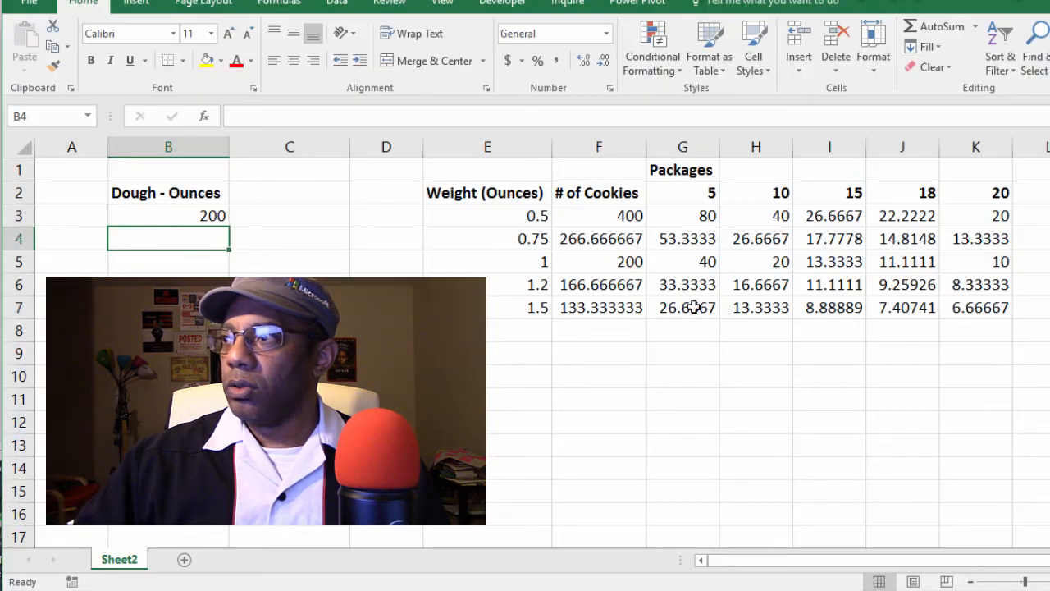
- Add a cookie weight of 1.75 ounces in E8, below the existing weights
{"action": "left_click", "coordinate": [522, 329]}
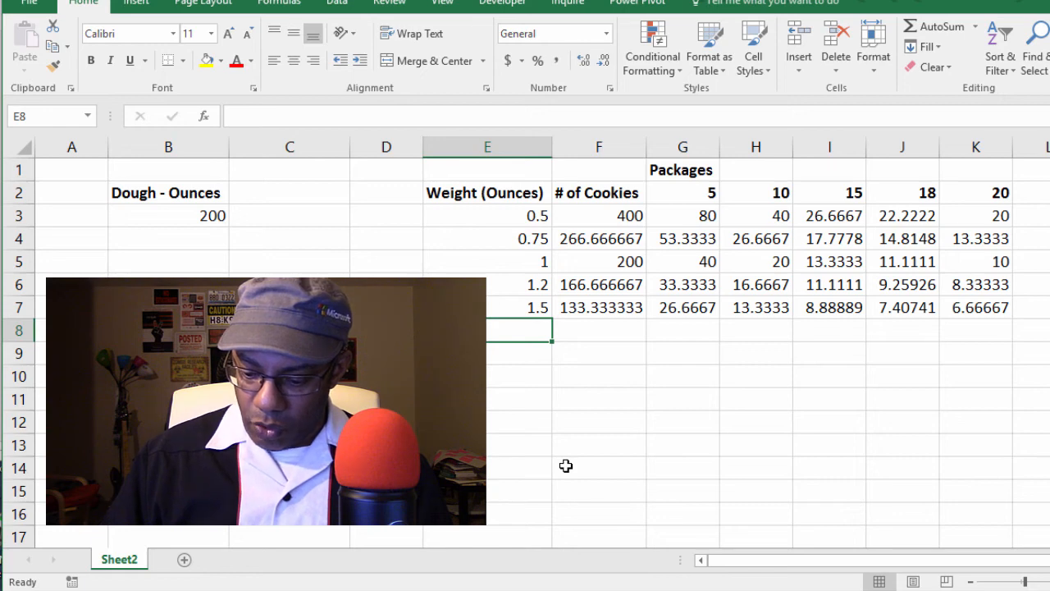
{"action": "type", "text": "1.75"}
{"action": "key", "text": "Return"}
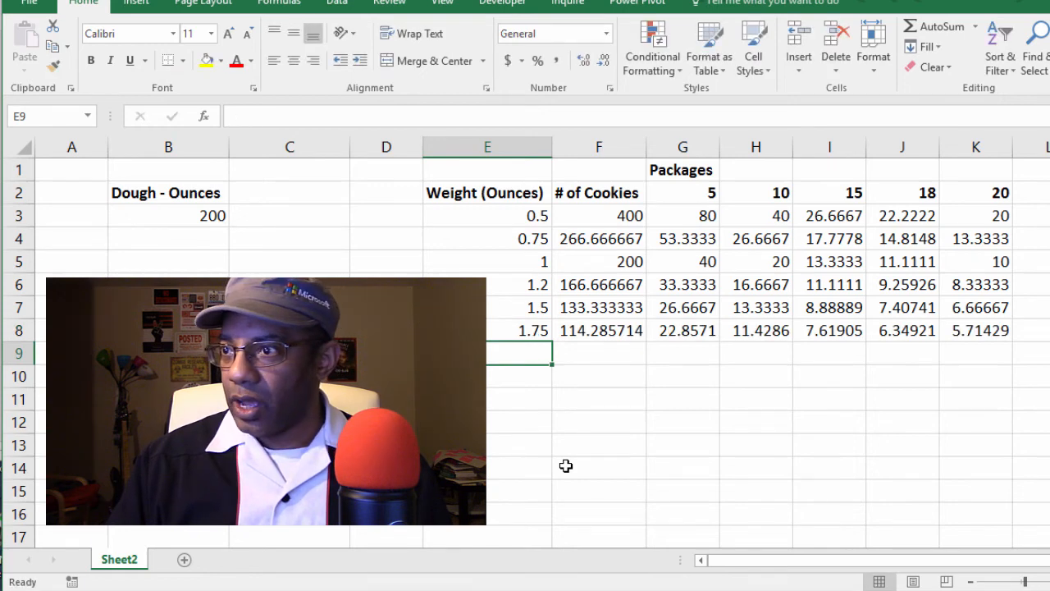